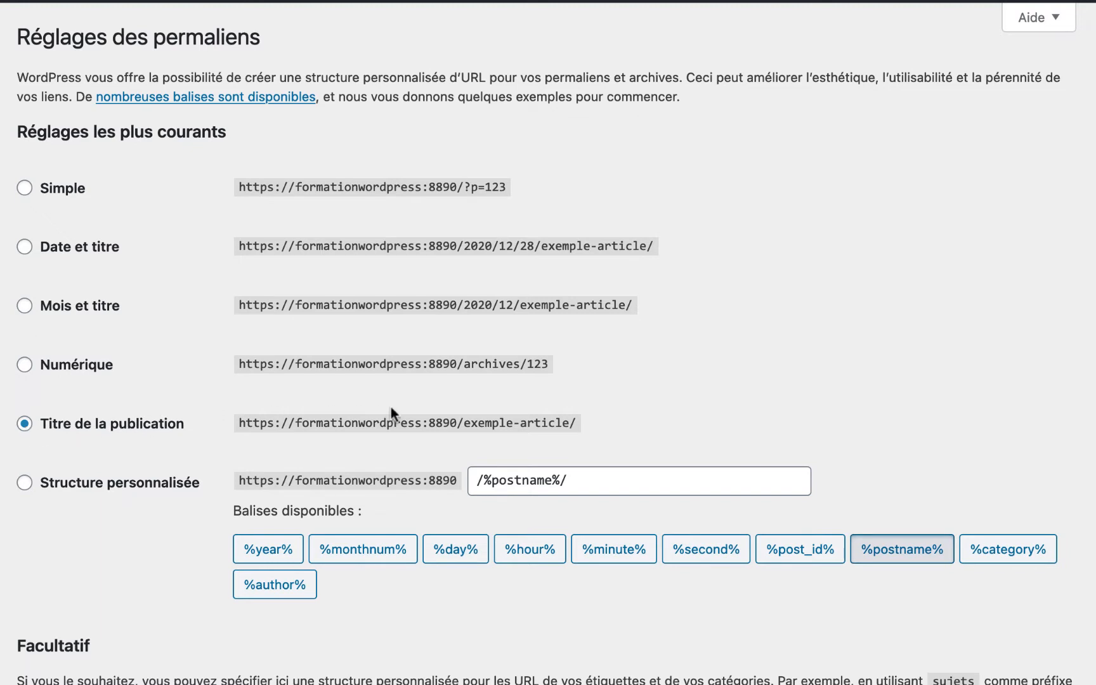
- Enter 'categorie' as the category prefix in the optional permalink settings
{"action": "left_click_drag", "start_coordinate": [460, 424], "coordinate": [576, 423]}
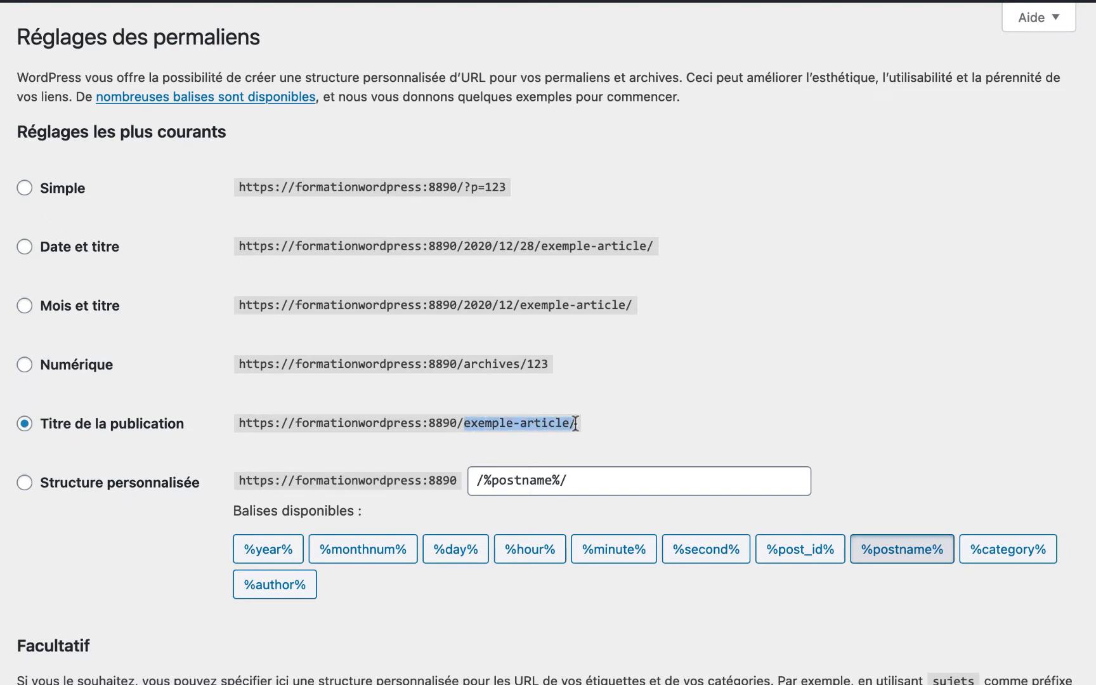
{"action": "left_click", "coordinate": [557, 424]}
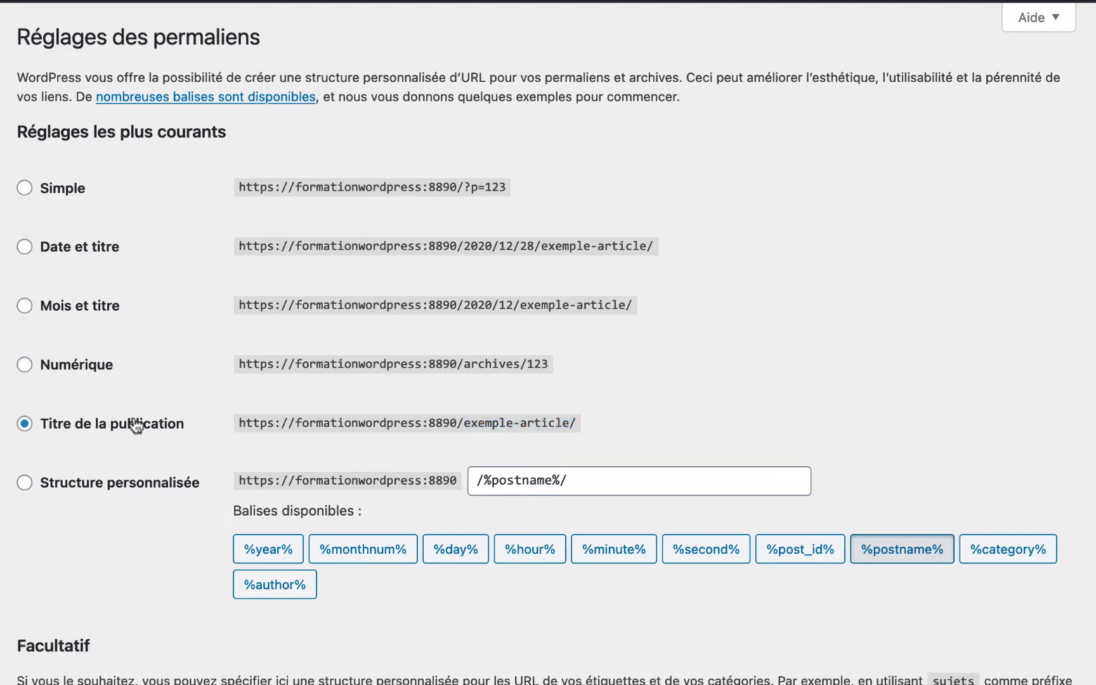
{"action": "scroll", "coordinate": [134, 420], "scroll_direction": "down", "scroll_amount": 5}
{"action": "scroll", "coordinate": [134, 417], "scroll_direction": "down", "scroll_amount": 1}
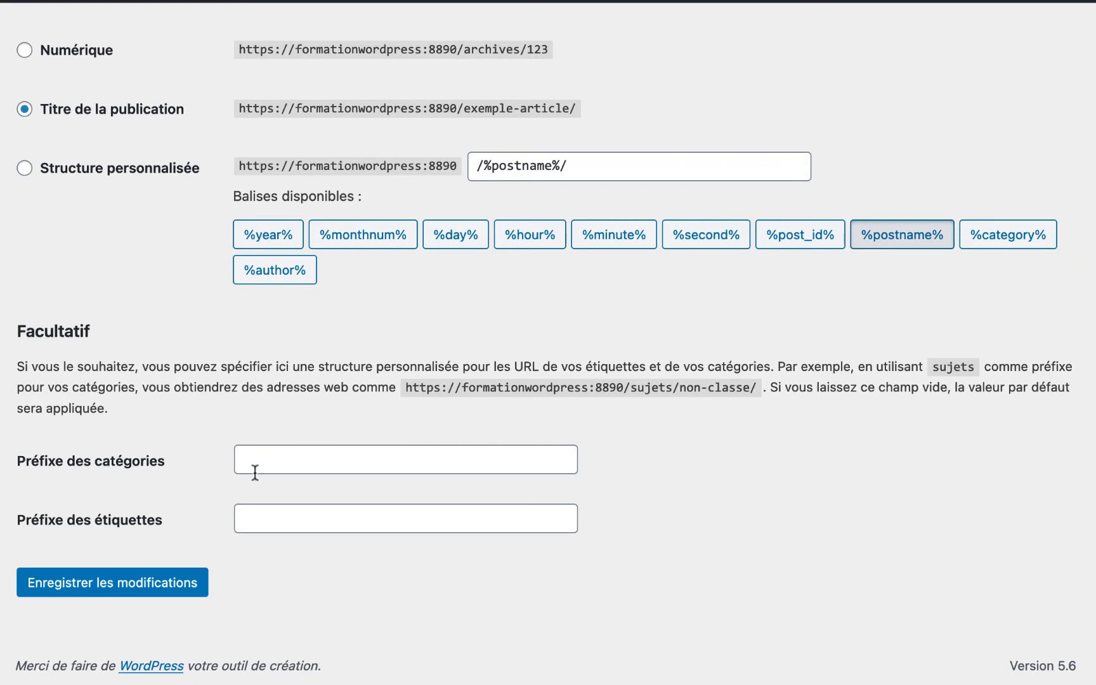
{"action": "left_click", "coordinate": [284, 472]}
{"action": "type", "text": "categorie"}
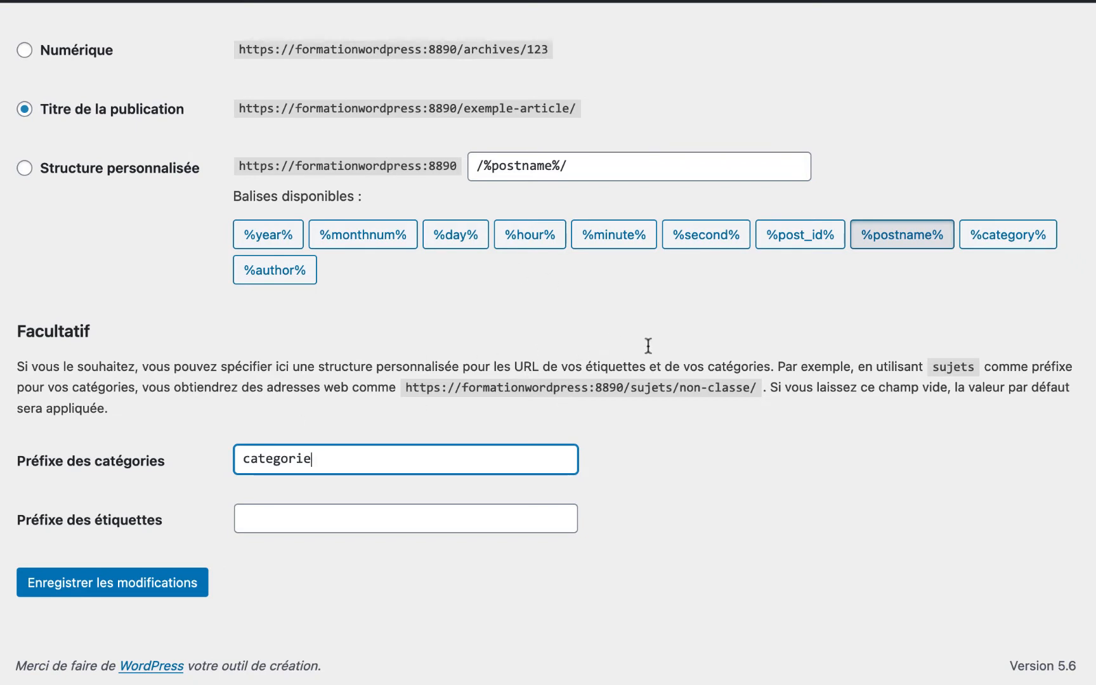
{"action": "double_click", "coordinate": [945, 368]}
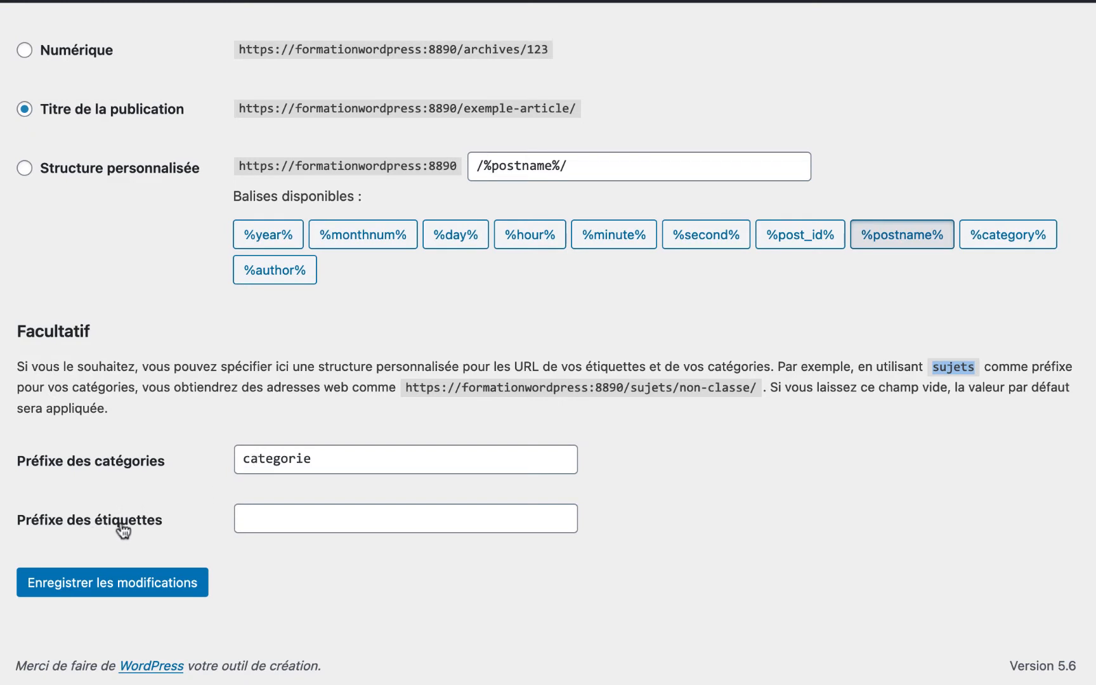
- Enter 'etiquette' as the tag prefix and save the permalink settings
{"action": "left_click", "coordinate": [272, 524]}
{"action": "type", "text": "tag"}
{"action": "key", "text": "BackSpace"}
{"action": "key", "text": "BackSpace"}
{"action": "key", "text": "BackSpace"}
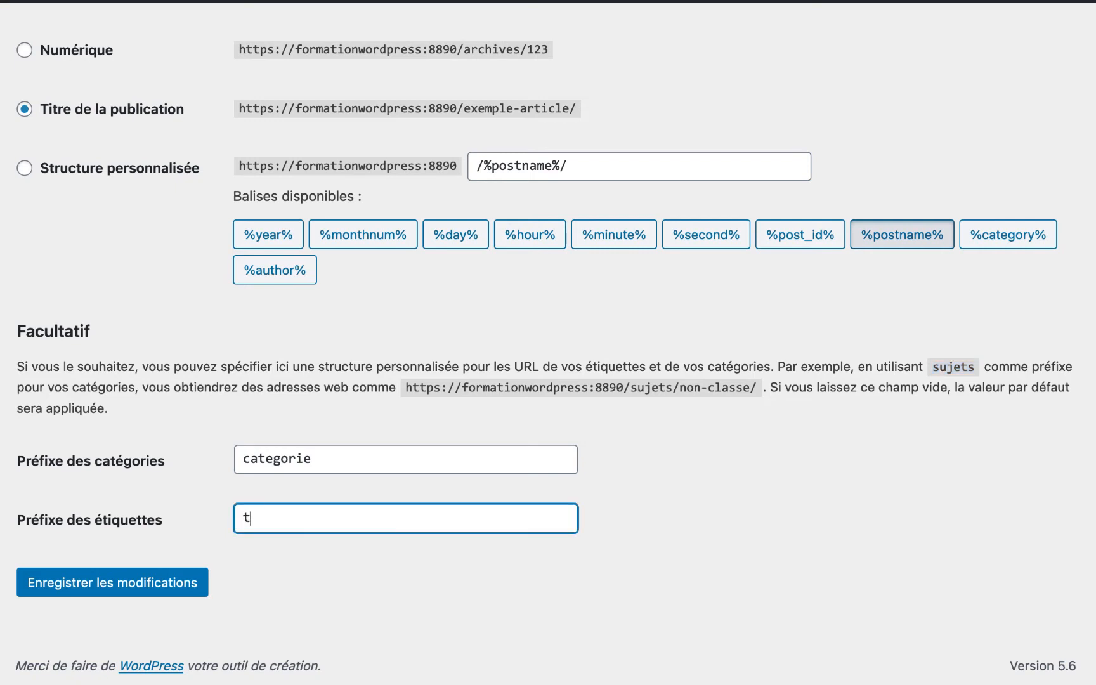
{"action": "type", "text": "etiquette"}
{"action": "left_click", "coordinate": [117, 588]}
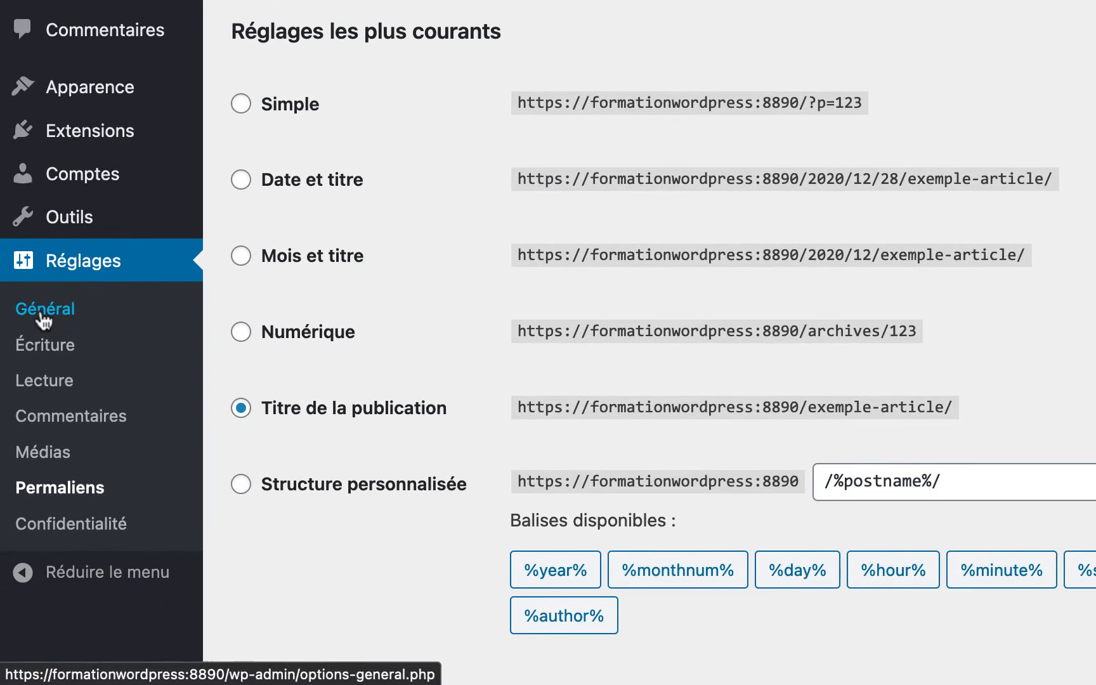
- In General settings, change the tagline to 'Mon super slogan, pour mon super site !'
{"action": "left_click", "coordinate": [54, 421]}
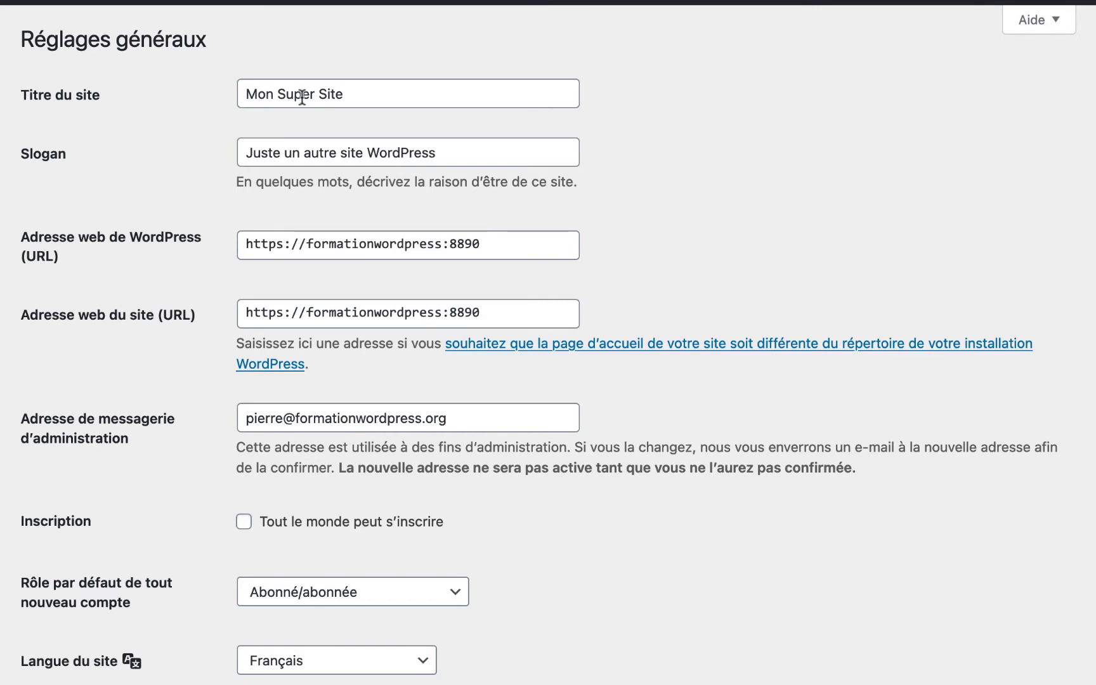
{"action": "triple_click", "coordinate": [290, 157]}
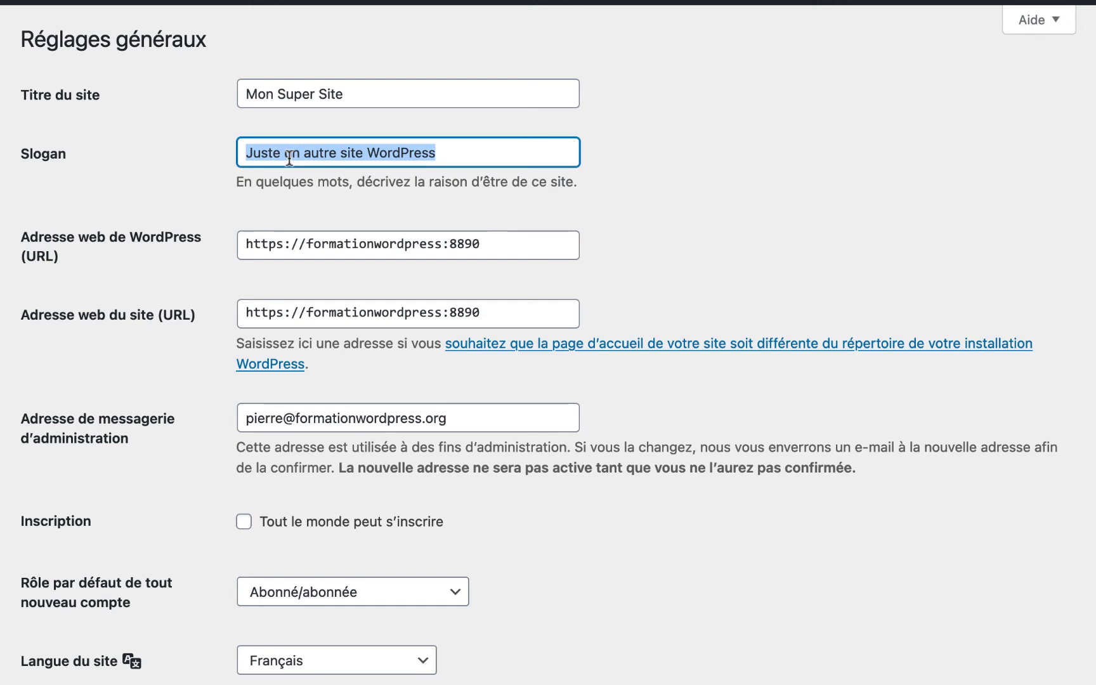
{"action": "type", "text": "Mon super slogan"}
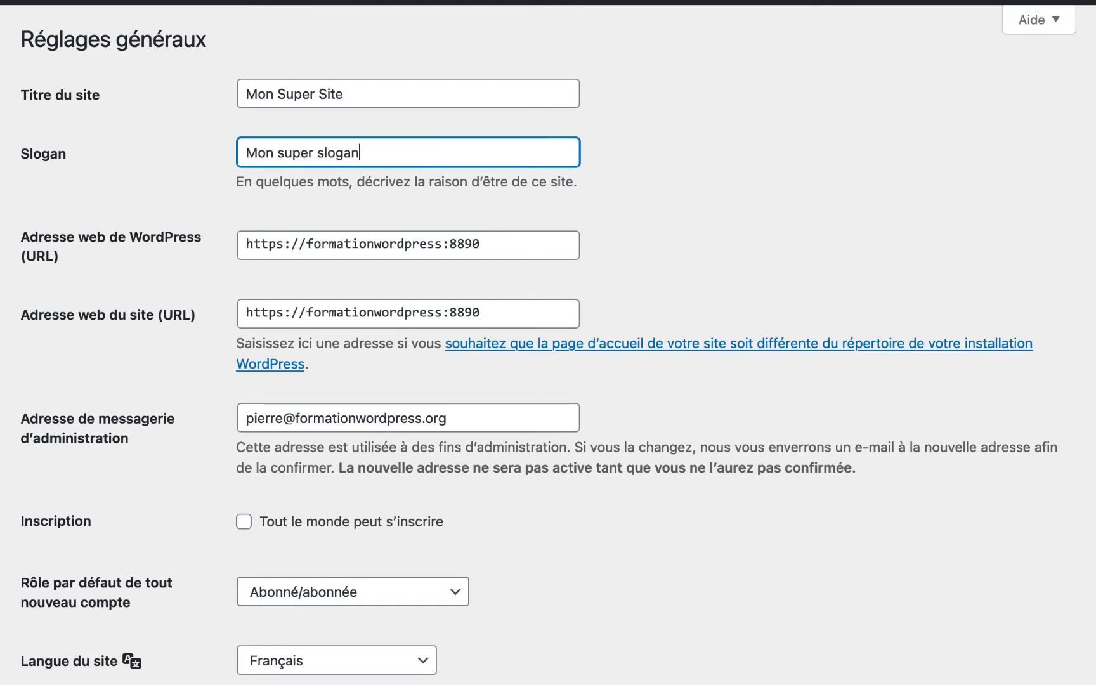
{"action": "type", "text": ", pour mon super si"}
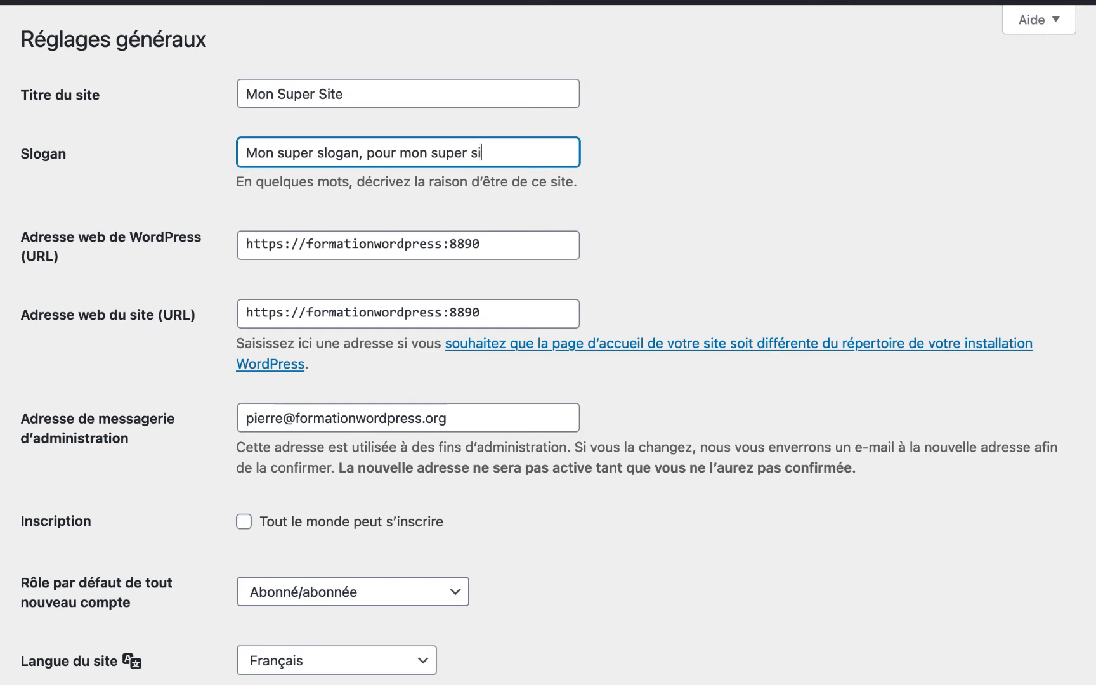
{"action": "type", "text": "te !"}
{"action": "left_click", "coordinate": [306, 244]}
{"action": "type", "text": "ww"}
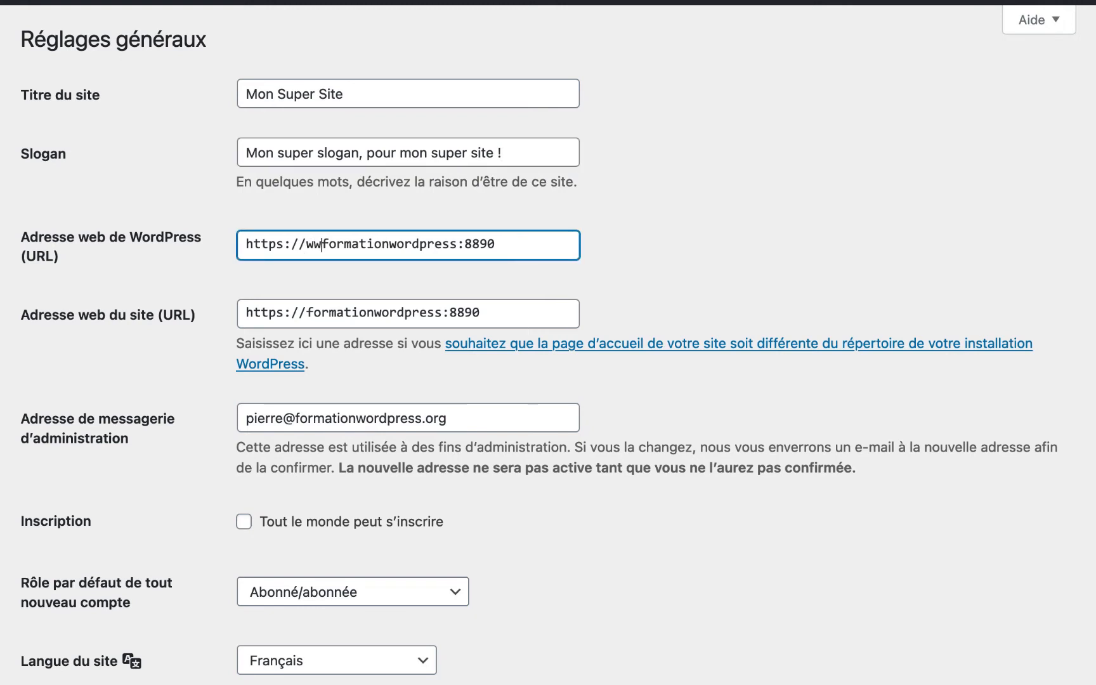
{"action": "type", "text": "w."}
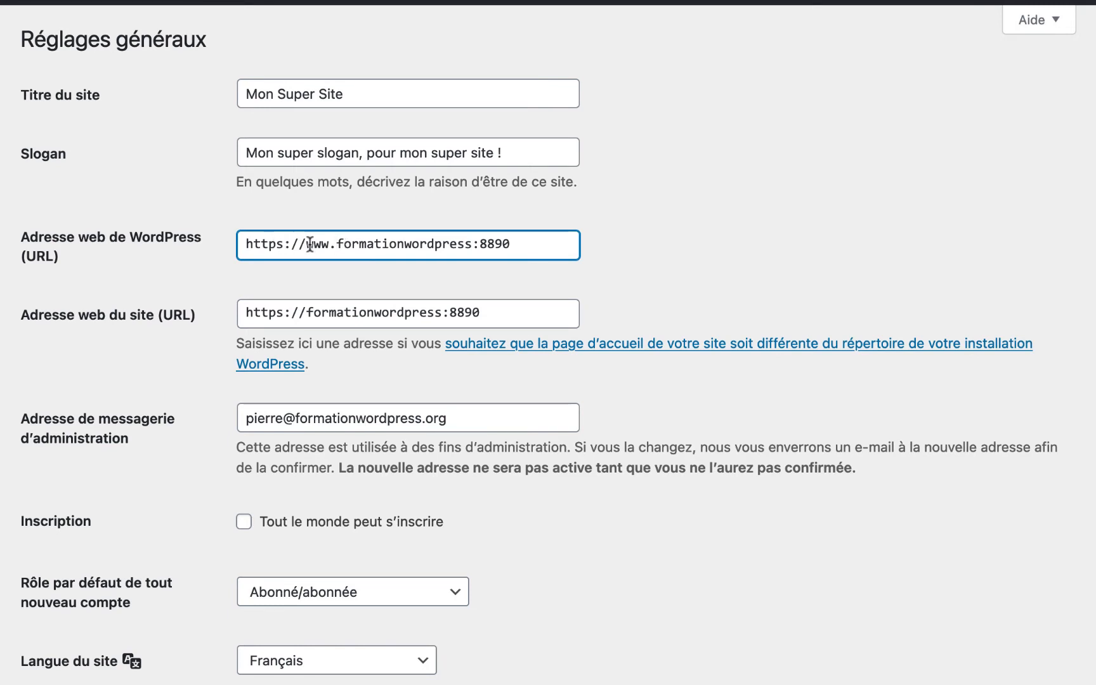
{"action": "left_click", "coordinate": [305, 311]}
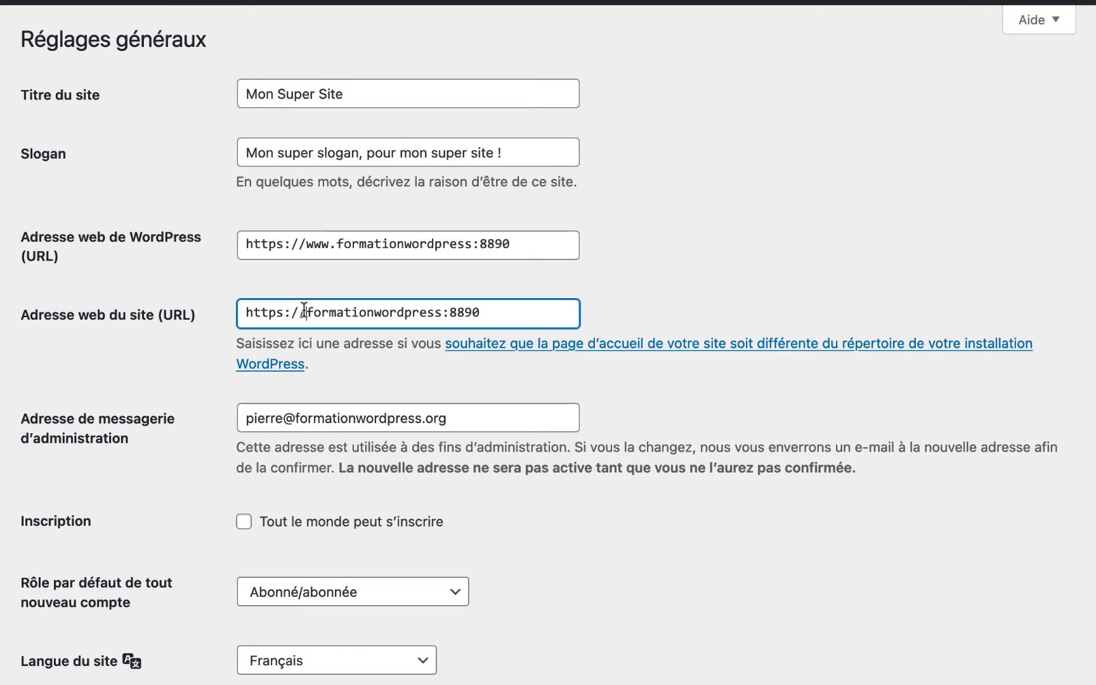
{"action": "type", "text": "www."}
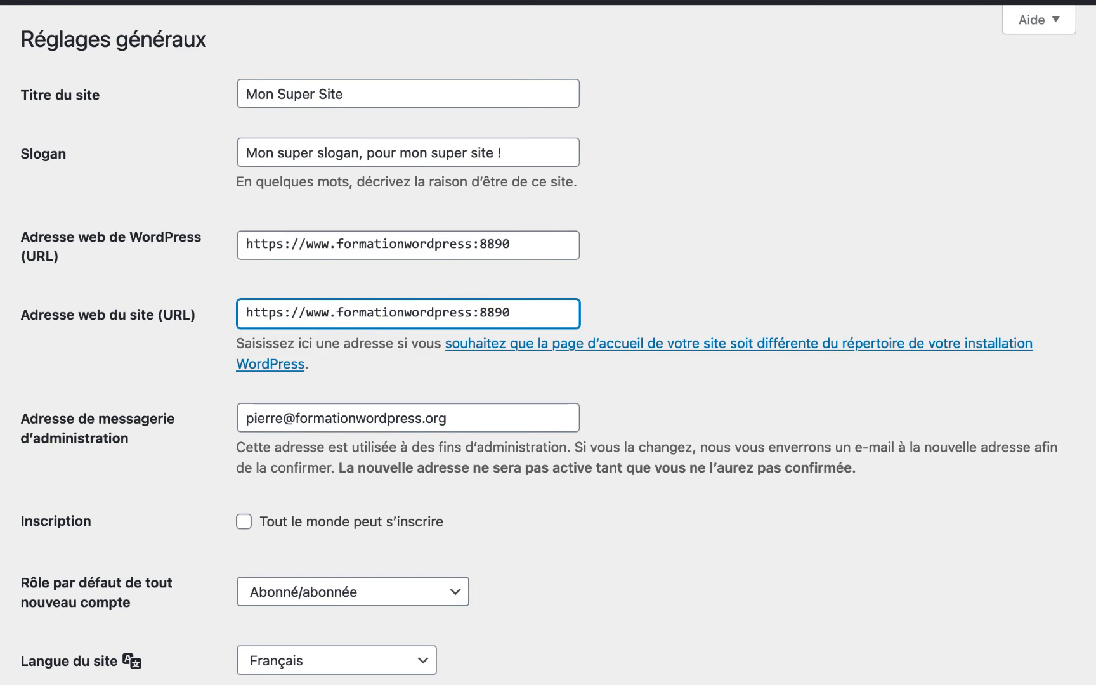
{"action": "scroll", "coordinate": [306, 316], "scroll_direction": "down", "scroll_amount": 15}
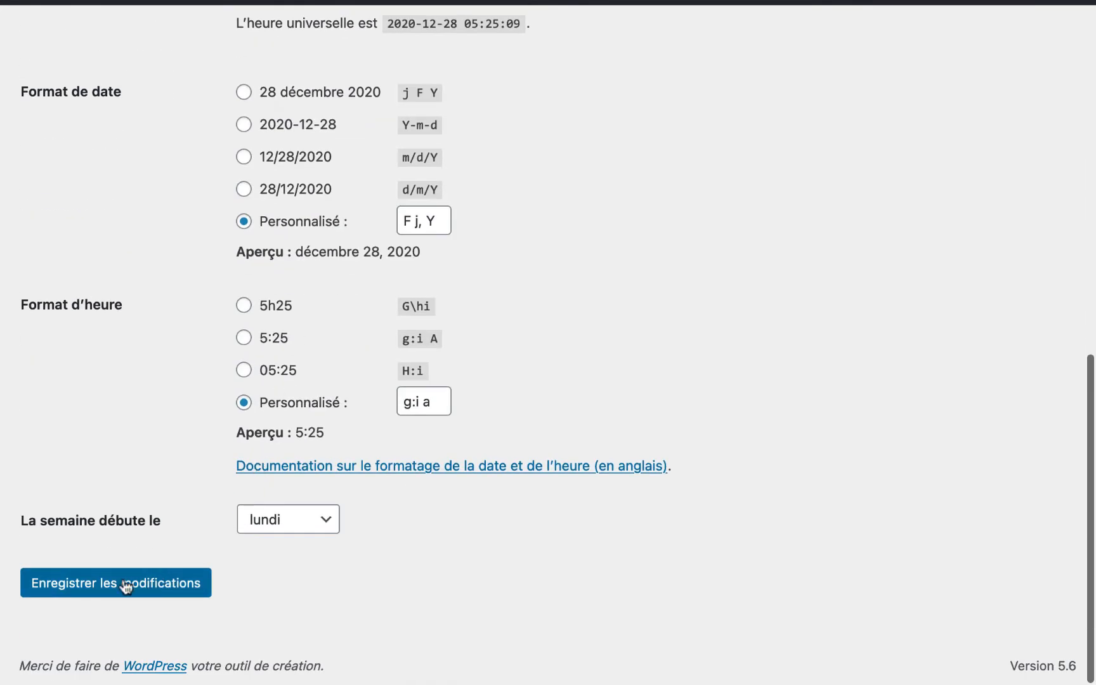
{"action": "scroll", "coordinate": [129, 589], "scroll_direction": "up", "scroll_amount": 15}
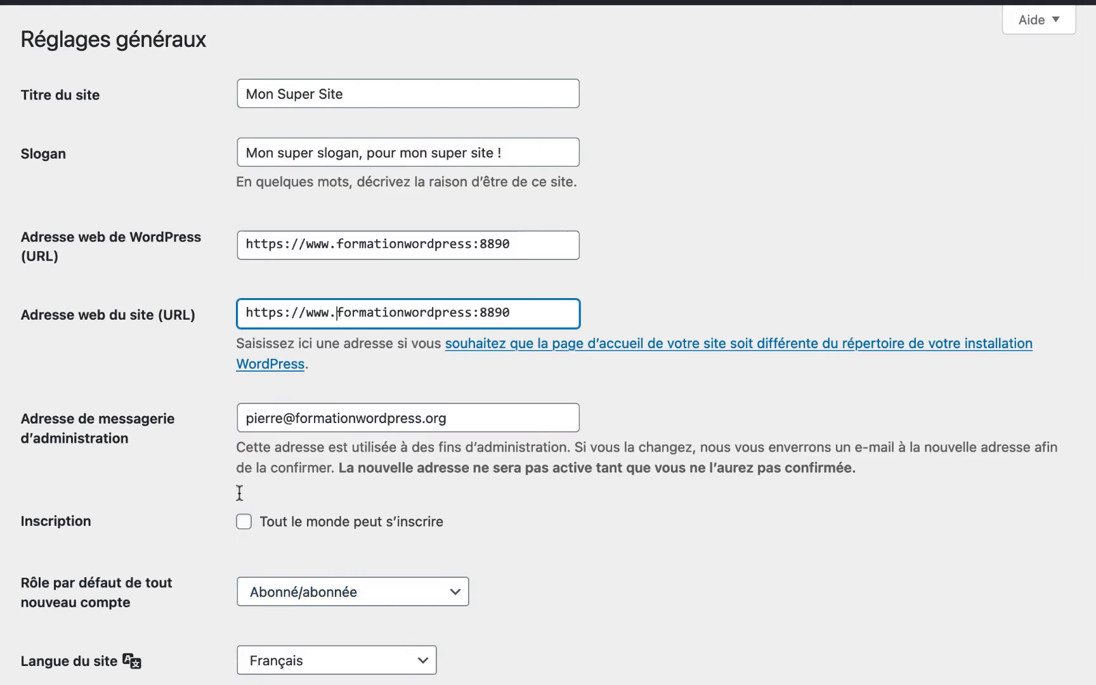
{"action": "key", "text": "BackSpace"}
{"action": "key", "text": "BackSpace"}
{"action": "key", "text": "BackSpace"}
{"action": "key", "text": "BackSpace"}
{"action": "left_click", "coordinate": [337, 244]}
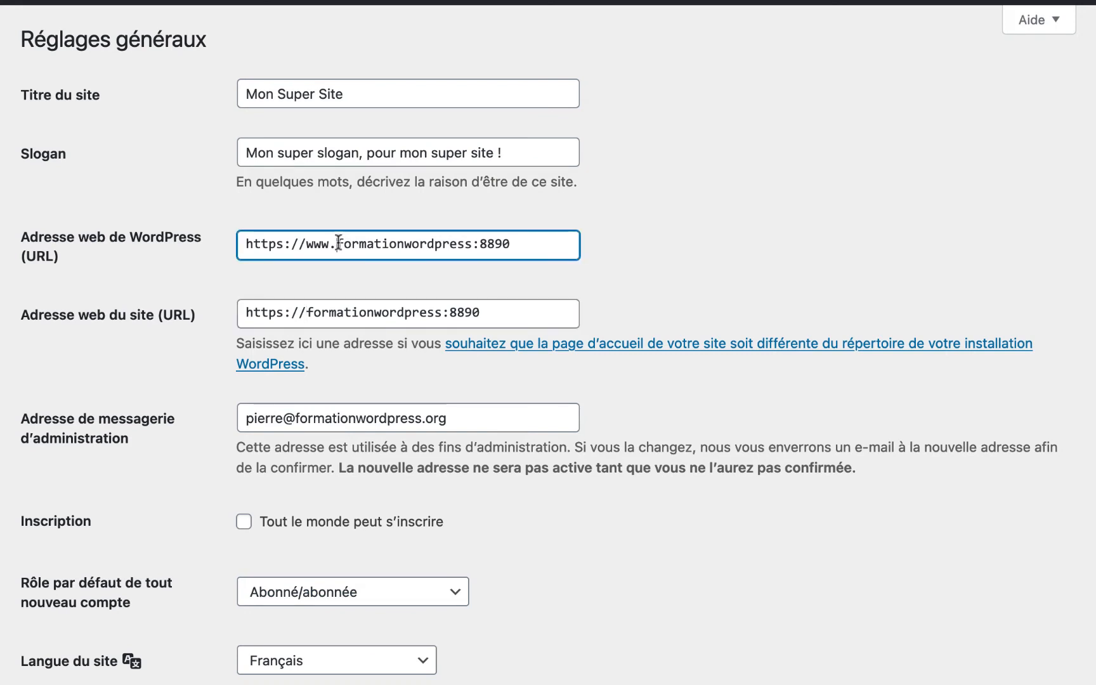
{"action": "key", "text": "BackSpace"}
{"action": "key", "text": "BackSpace"}
{"action": "key", "text": "BackSpace"}
{"action": "key", "text": "BackSpace"}
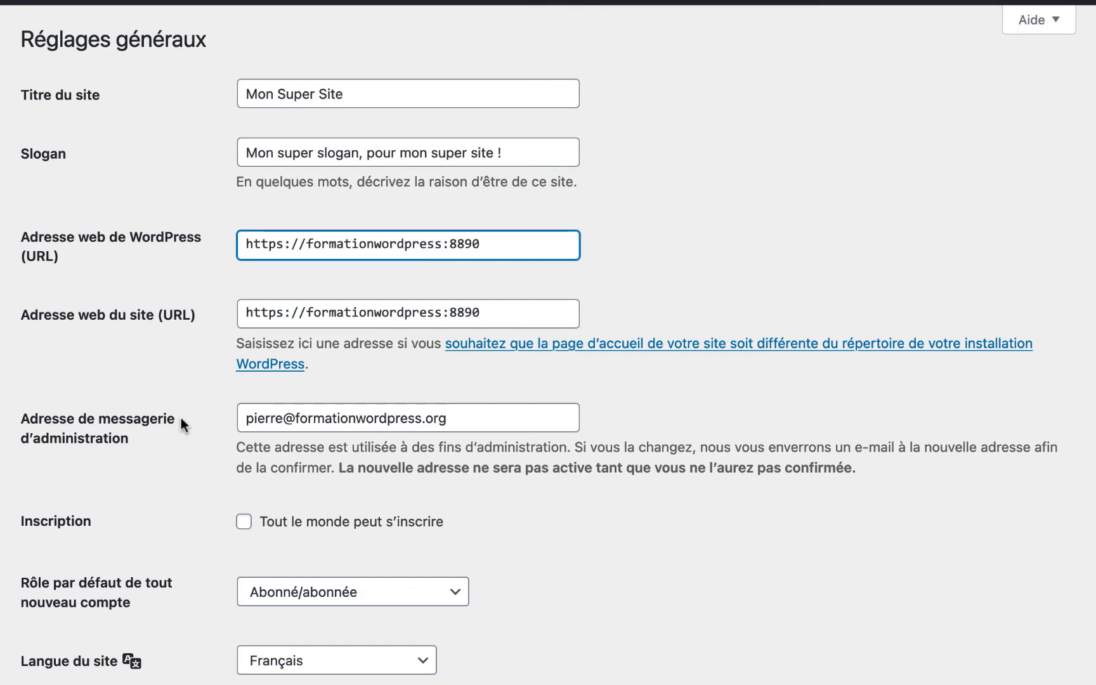
{"action": "scroll", "coordinate": [180, 416], "scroll_direction": "down", "scroll_amount": 4}
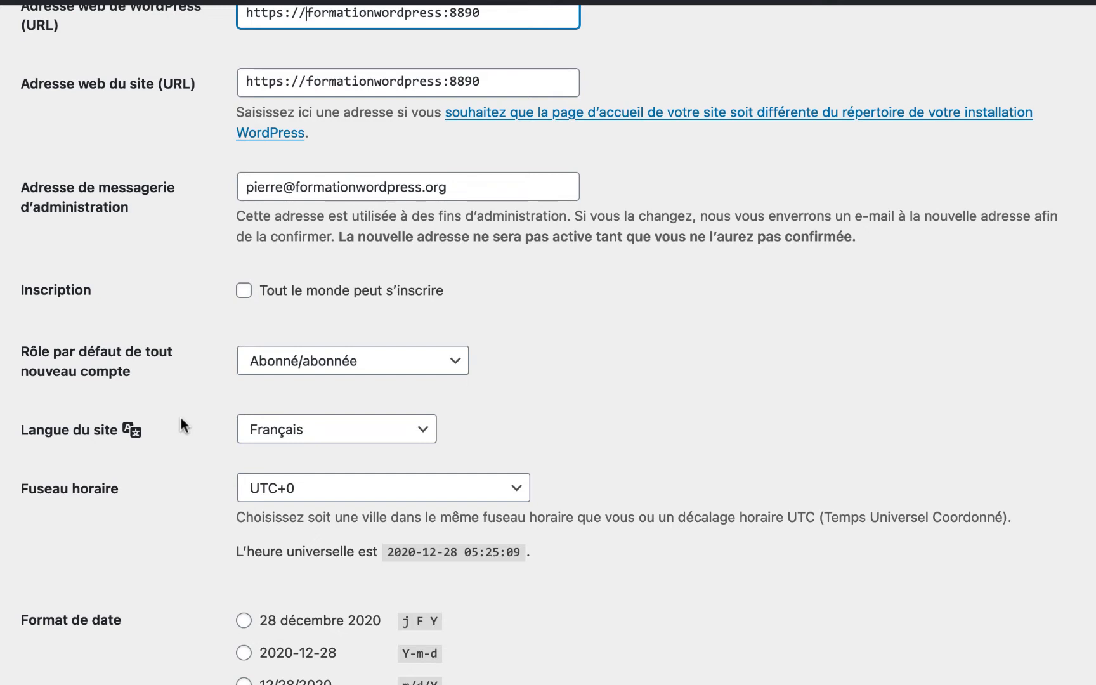
- Choose the '28 décembre 2020' date format and the '5h25' time format
{"action": "scroll", "coordinate": [180, 416], "scroll_direction": "down", "scroll_amount": 2}
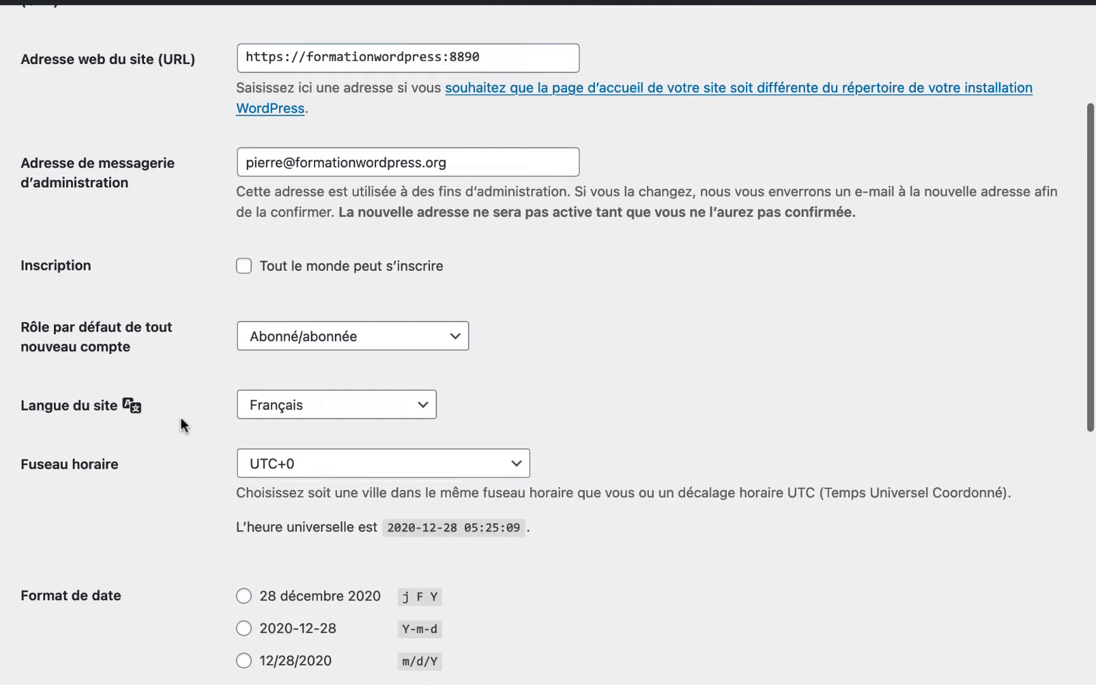
{"action": "scroll", "coordinate": [185, 386], "scroll_direction": "down", "scroll_amount": 4}
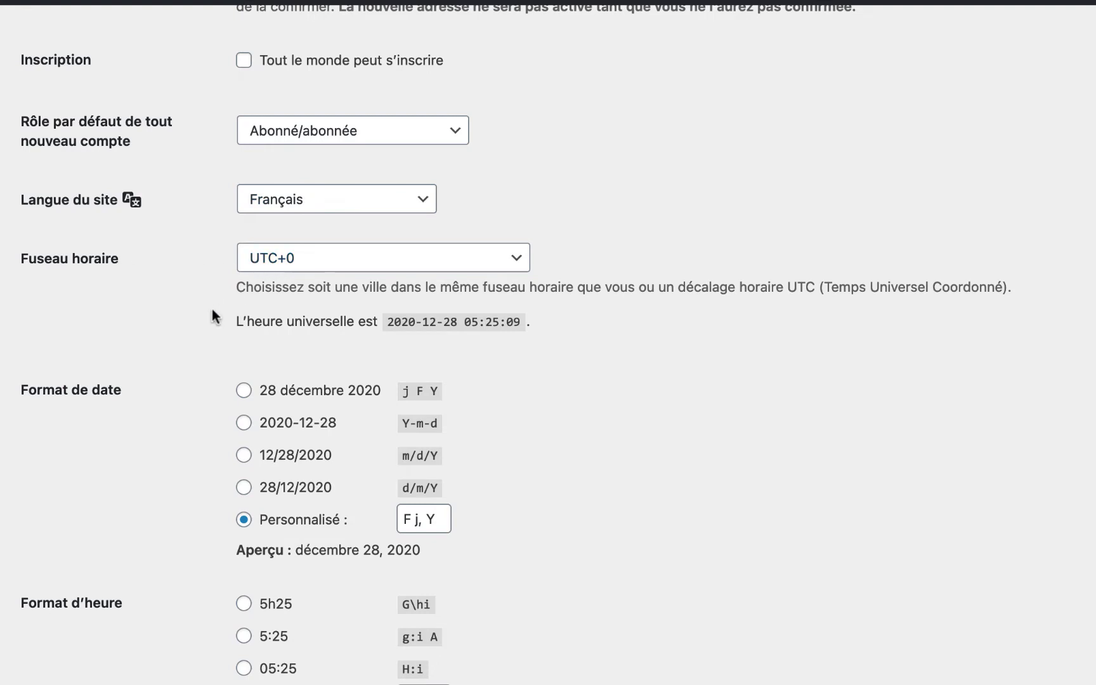
{"action": "scroll", "coordinate": [211, 309], "scroll_direction": "down", "scroll_amount": 5}
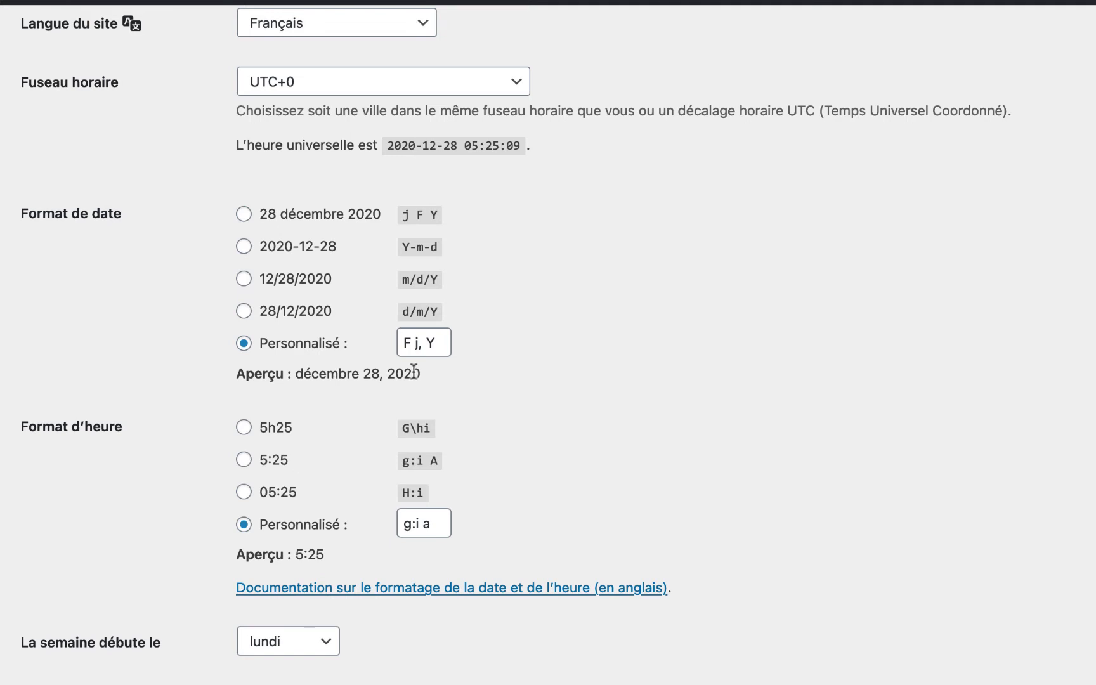
{"action": "left_click", "coordinate": [246, 217]}
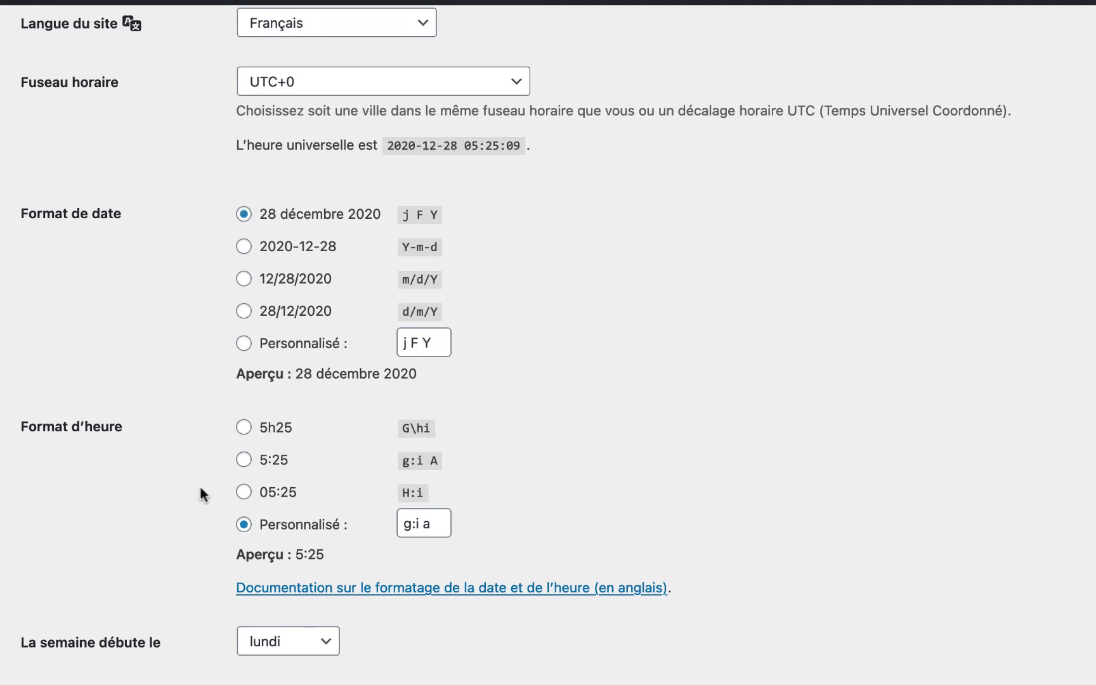
{"action": "scroll", "coordinate": [200, 486], "scroll_direction": "down", "scroll_amount": 2}
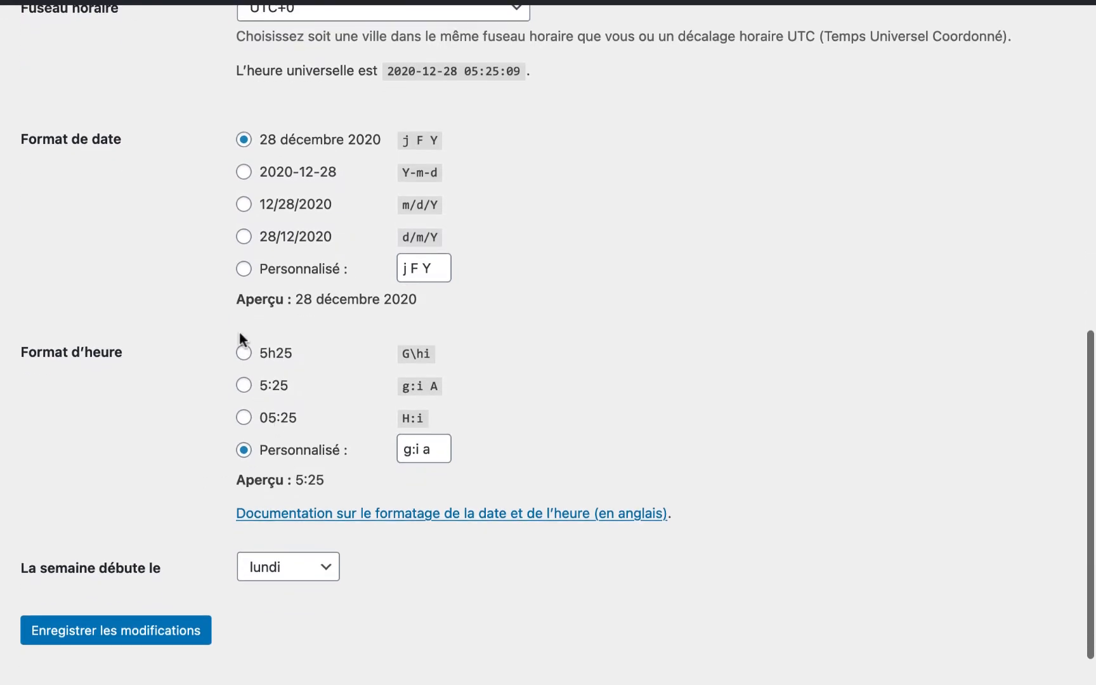
{"action": "left_click", "coordinate": [247, 417]}
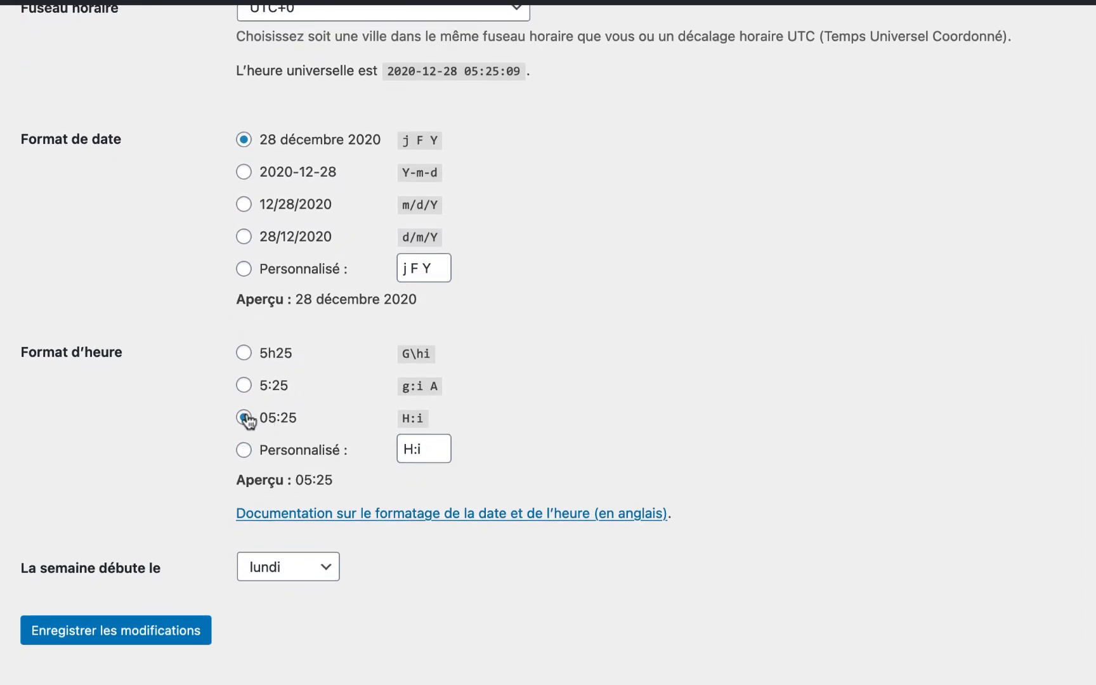
{"action": "left_click", "coordinate": [246, 352]}
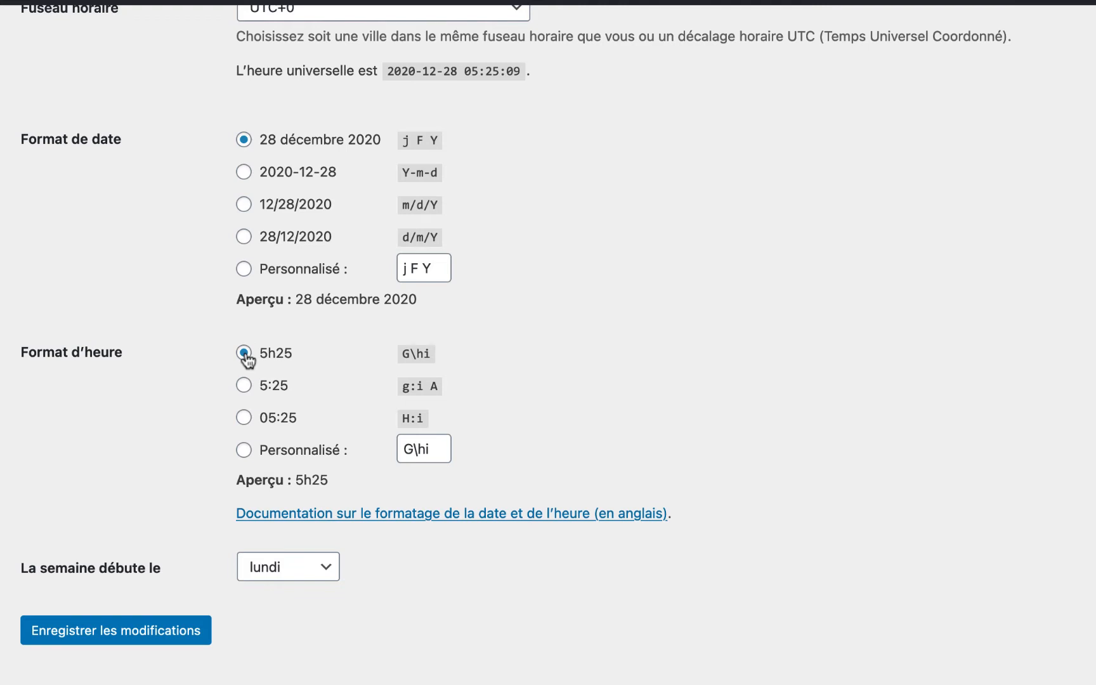
{"action": "scroll", "coordinate": [166, 501], "scroll_direction": "down", "scroll_amount": 2}
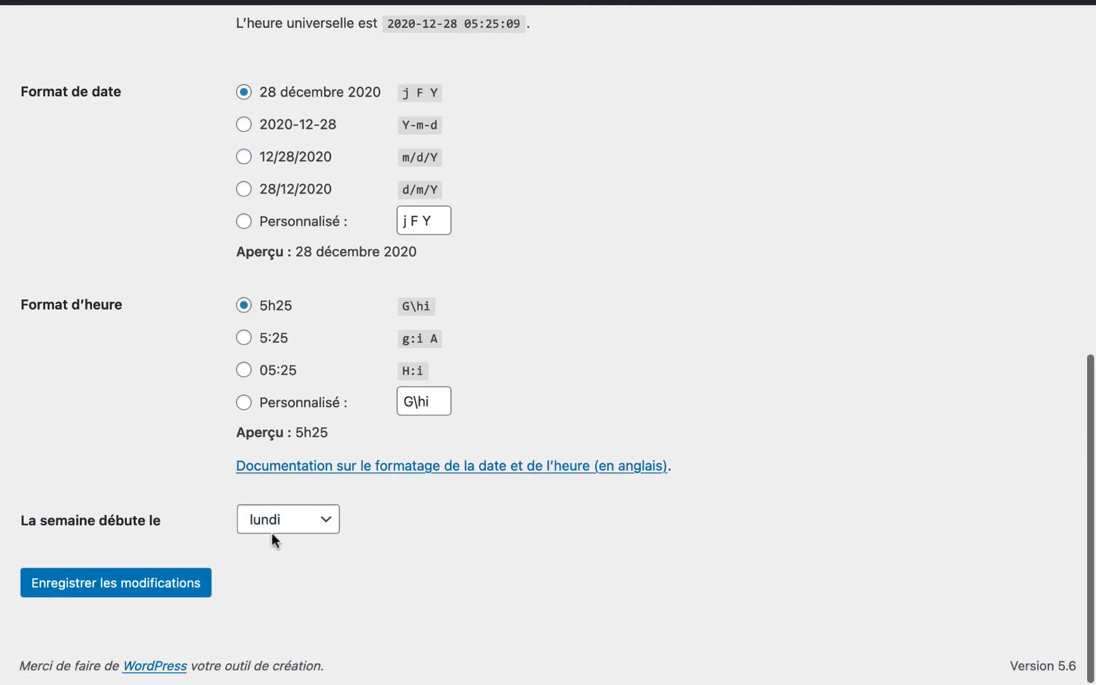
- Save the general settings with the new date and time formats
{"action": "left_click", "coordinate": [92, 590]}
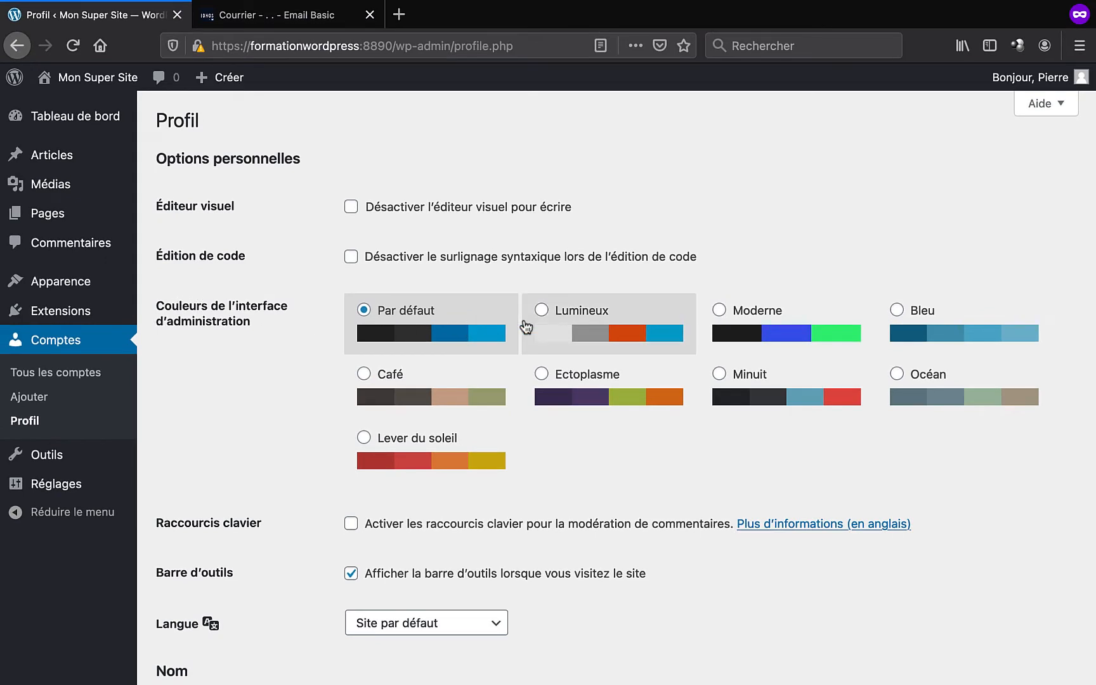
{"action": "left_click", "coordinate": [642, 327]}
{"action": "left_click", "coordinate": [770, 328]}
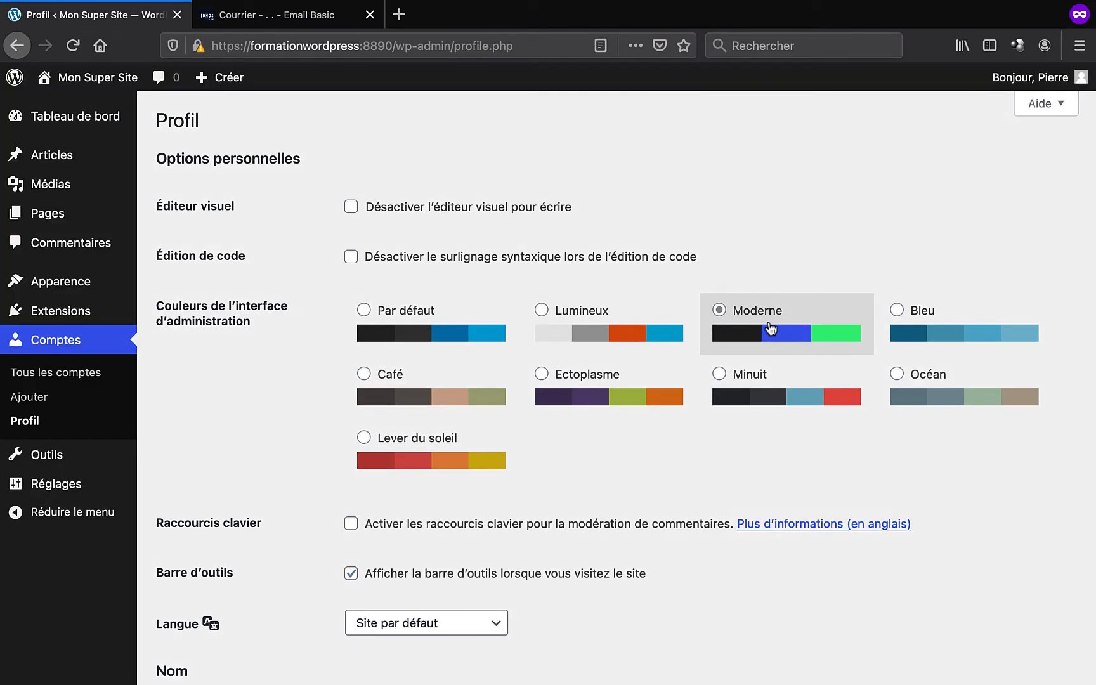
{"action": "left_click", "coordinate": [961, 336]}
{"action": "left_click", "coordinate": [974, 378]}
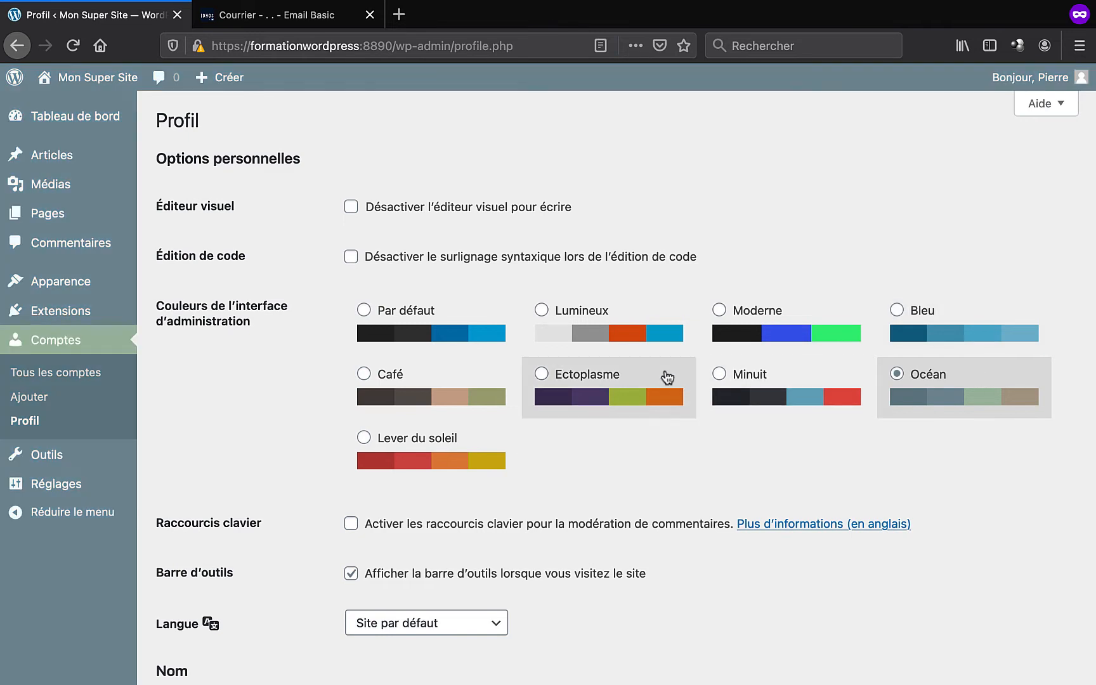
{"action": "left_click", "coordinate": [628, 376]}
{"action": "left_click", "coordinate": [422, 380]}
{"action": "left_click", "coordinate": [435, 320]}
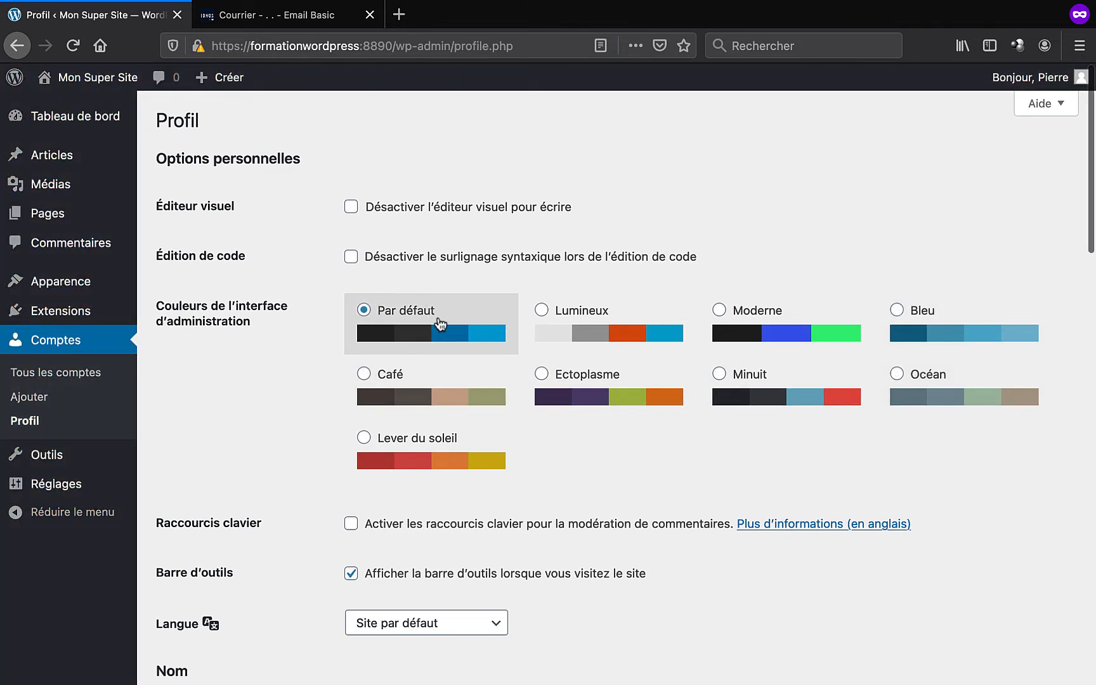
{"action": "scroll", "coordinate": [440, 323], "scroll_direction": "down", "scroll_amount": 6}
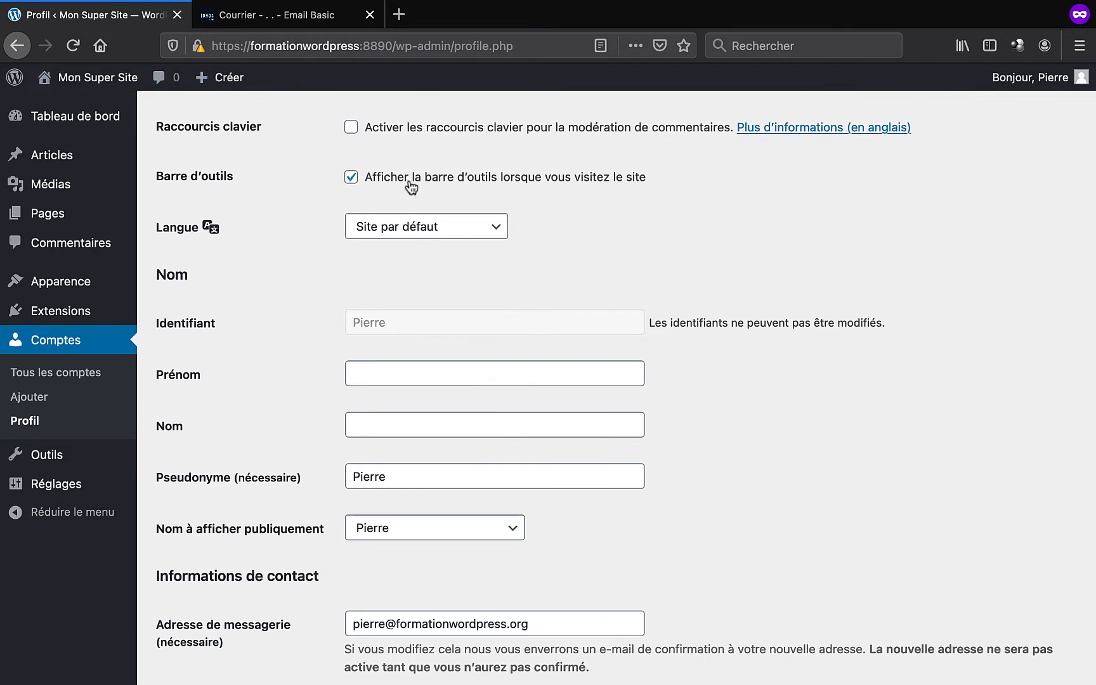
{"action": "left_click", "coordinate": [371, 236]}
{"action": "left_click", "coordinate": [369, 235]}
{"action": "left_click", "coordinate": [370, 232]}
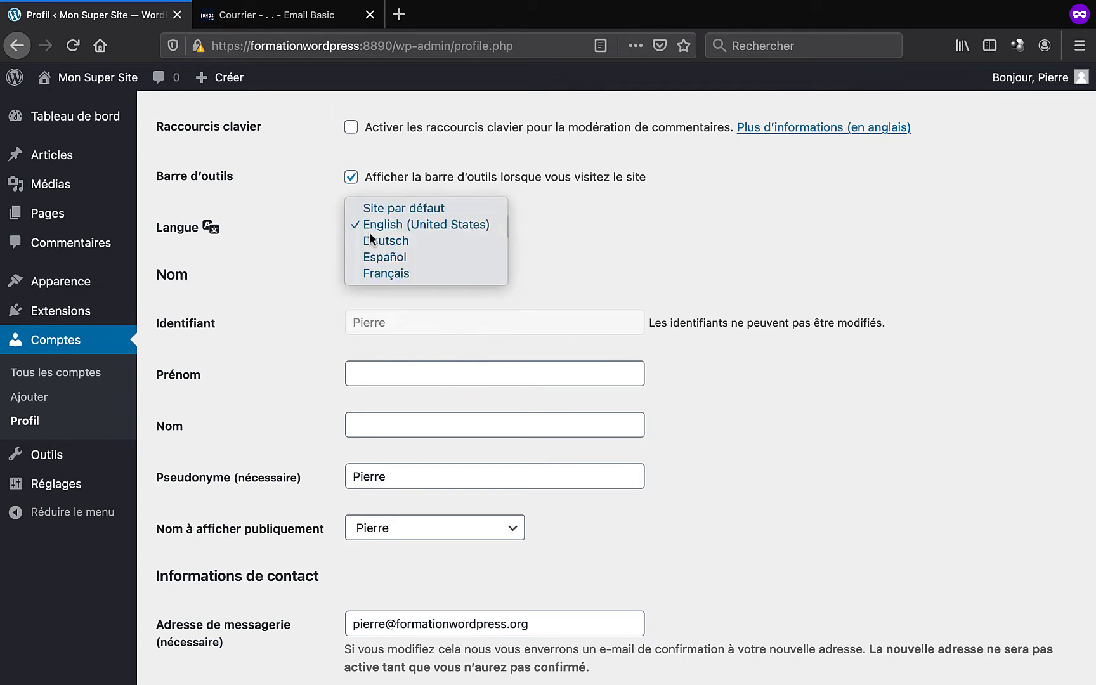
{"action": "left_click", "coordinate": [384, 273]}
{"action": "left_click", "coordinate": [405, 224]}
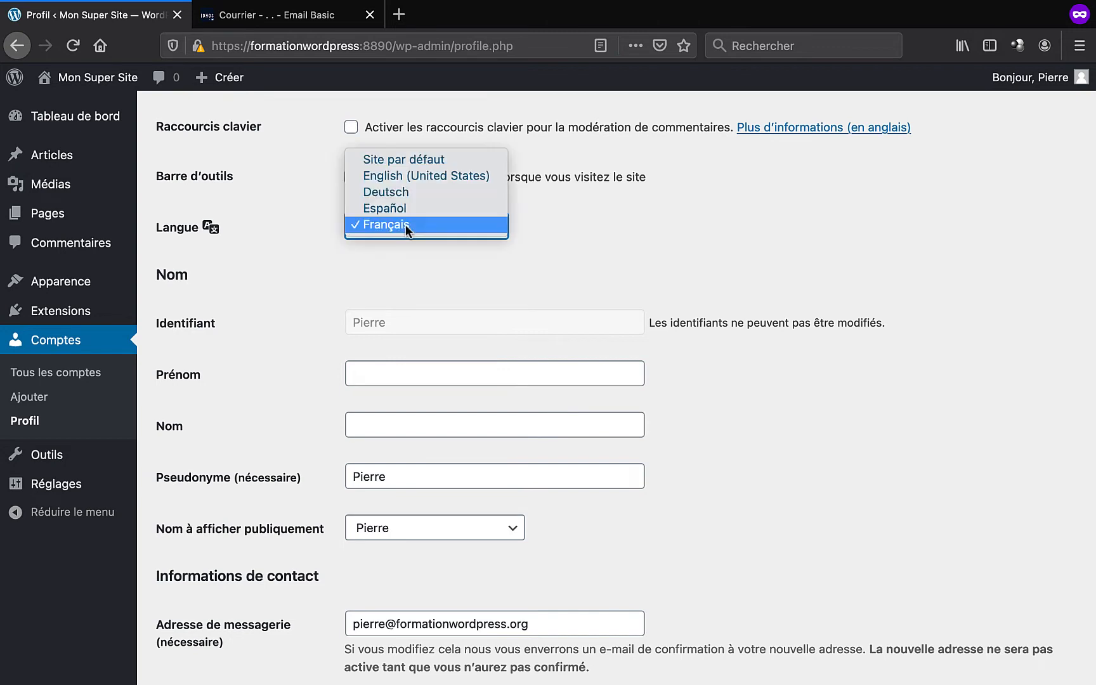
{"action": "left_click", "coordinate": [441, 159]}
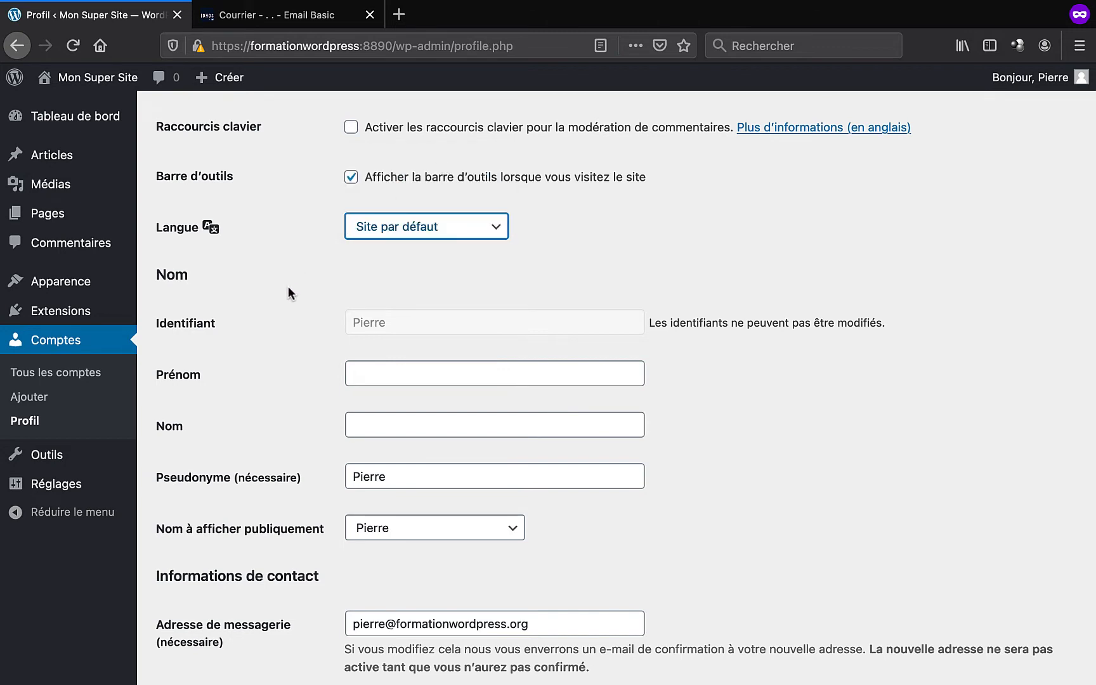
{"action": "scroll", "coordinate": [288, 288], "scroll_direction": "down", "scroll_amount": 5}
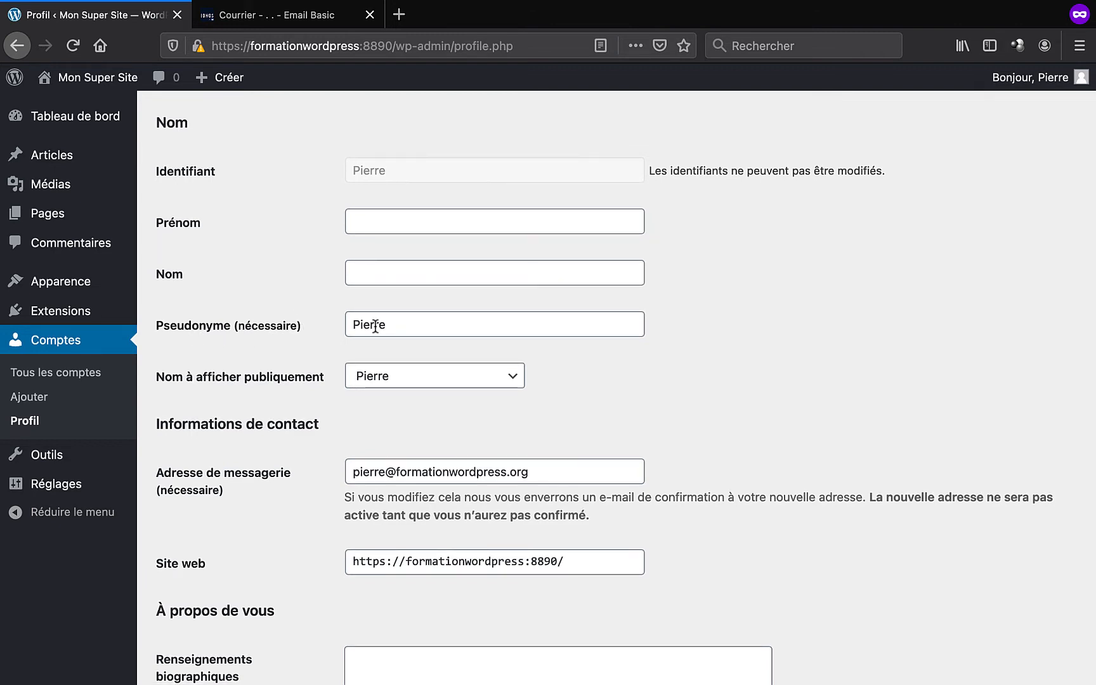
- Open the site's front page in a new tab, then the Hello world! post's author archive
{"action": "right_click", "coordinate": [104, 66]}
{"action": "key", "text": "Escape"}
{"action": "middle_click", "coordinate": [127, 79]}
{"action": "left_click", "coordinate": [247, 13]}
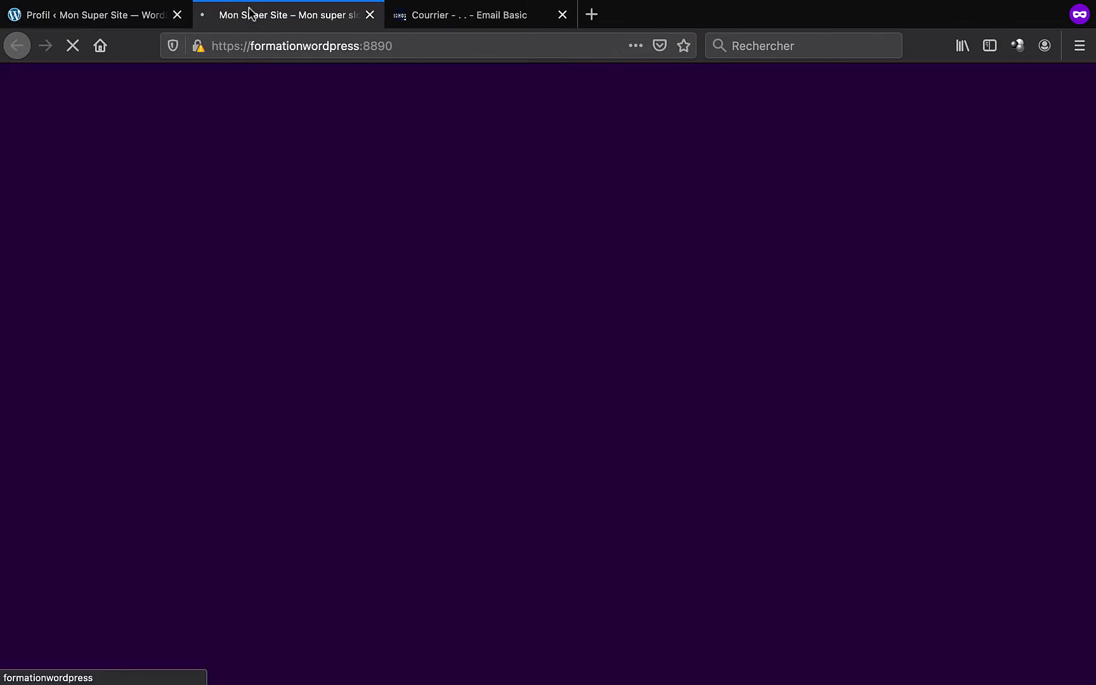
{"action": "left_click", "coordinate": [389, 343]}
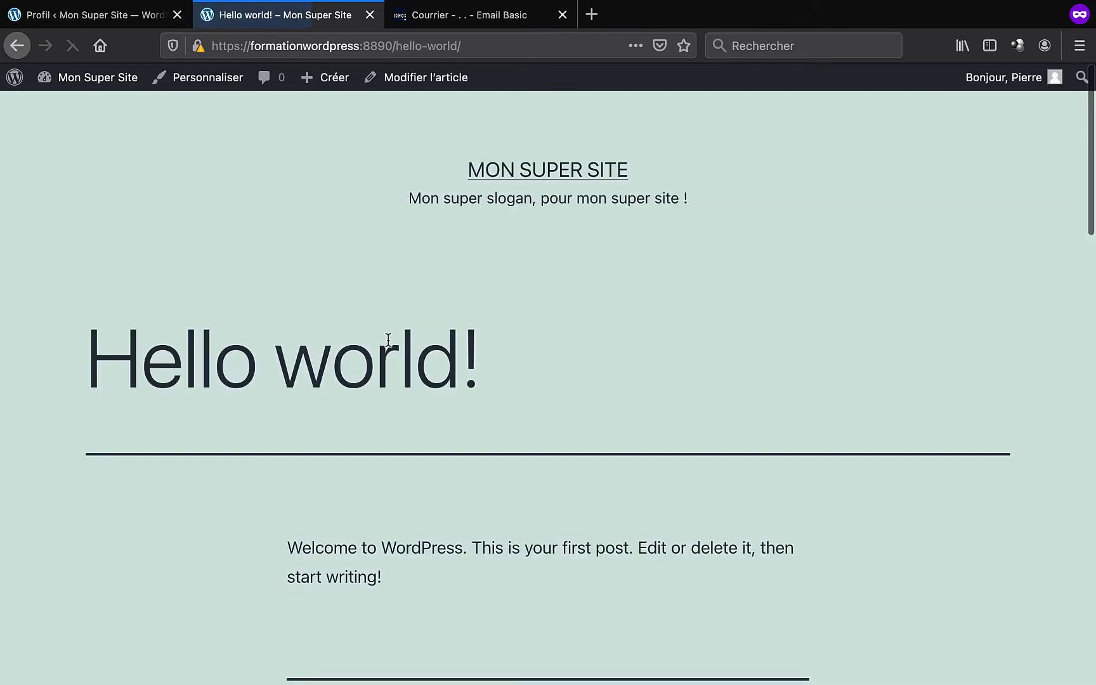
{"action": "scroll", "coordinate": [388, 340], "scroll_direction": "down", "scroll_amount": 3}
{"action": "scroll", "coordinate": [389, 339], "scroll_direction": "down", "scroll_amount": 2}
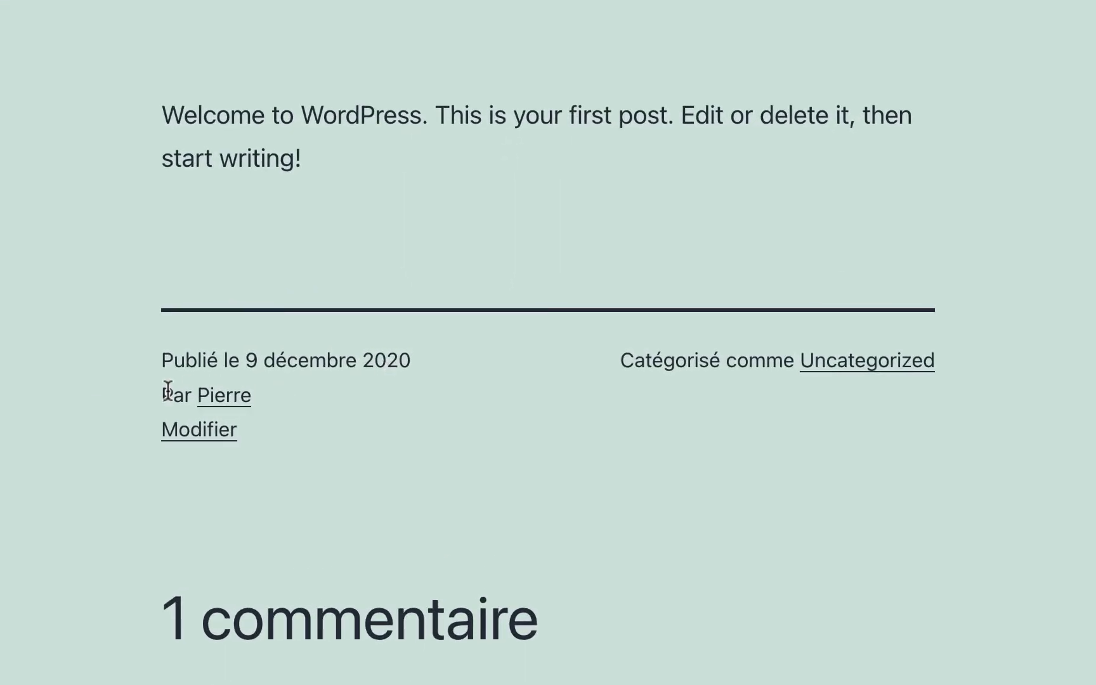
{"action": "left_click", "coordinate": [225, 395]}
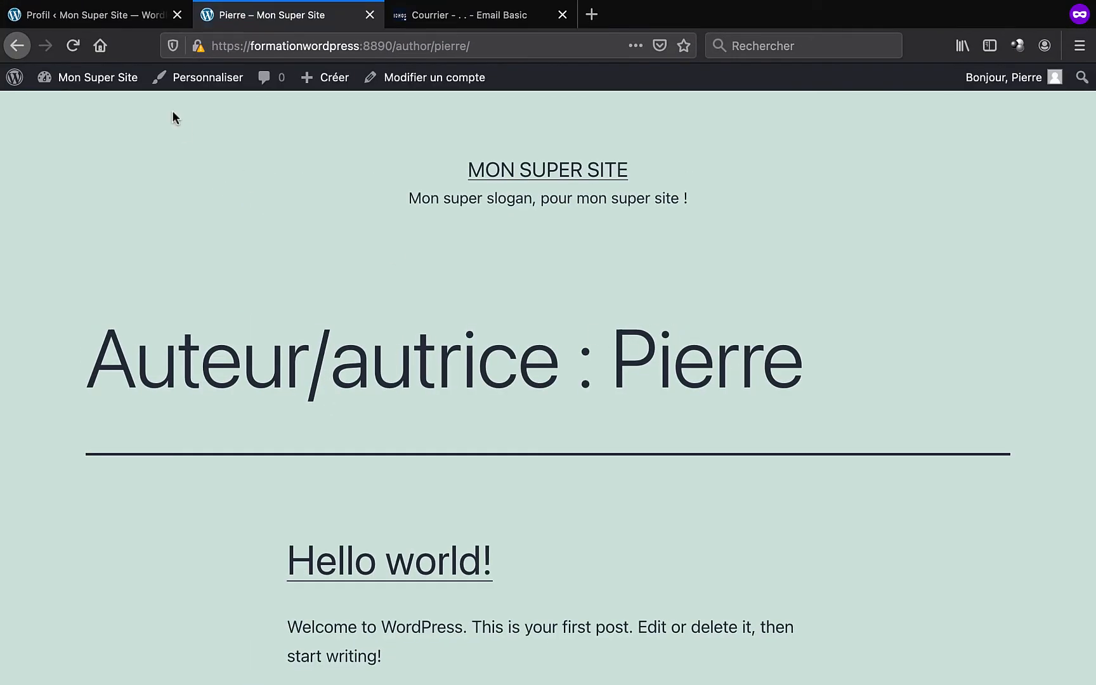
- Set the nickname and public display name to 'Formation WordPress' and update the profile
{"action": "left_click", "coordinate": [146, 22]}
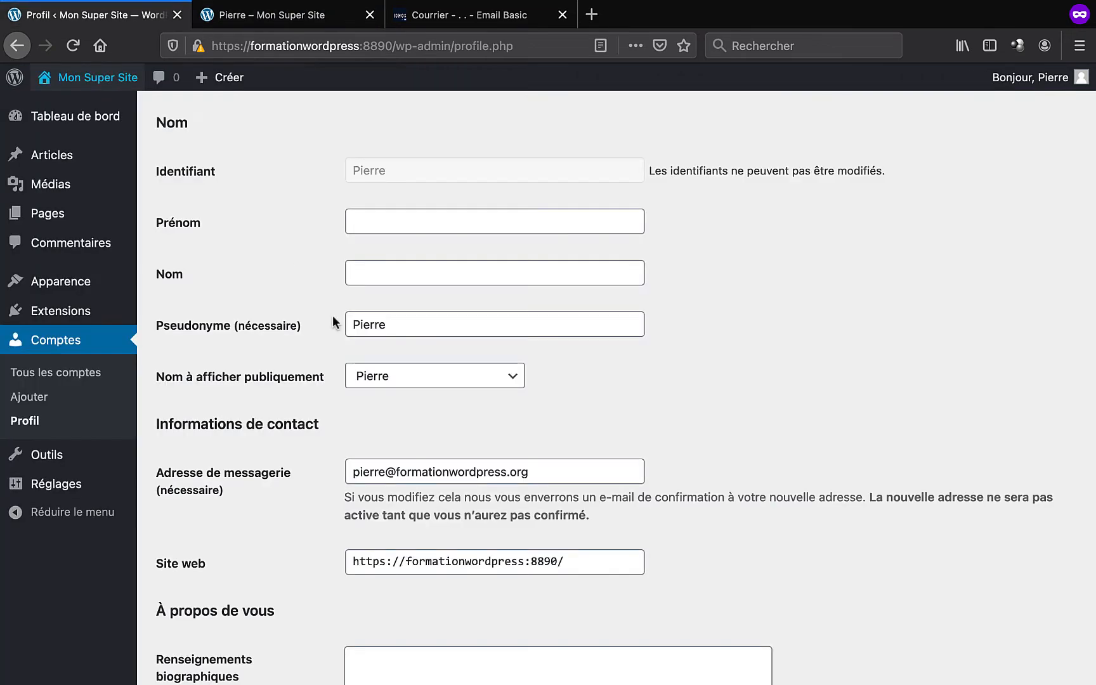
{"action": "double_click", "coordinate": [369, 322]}
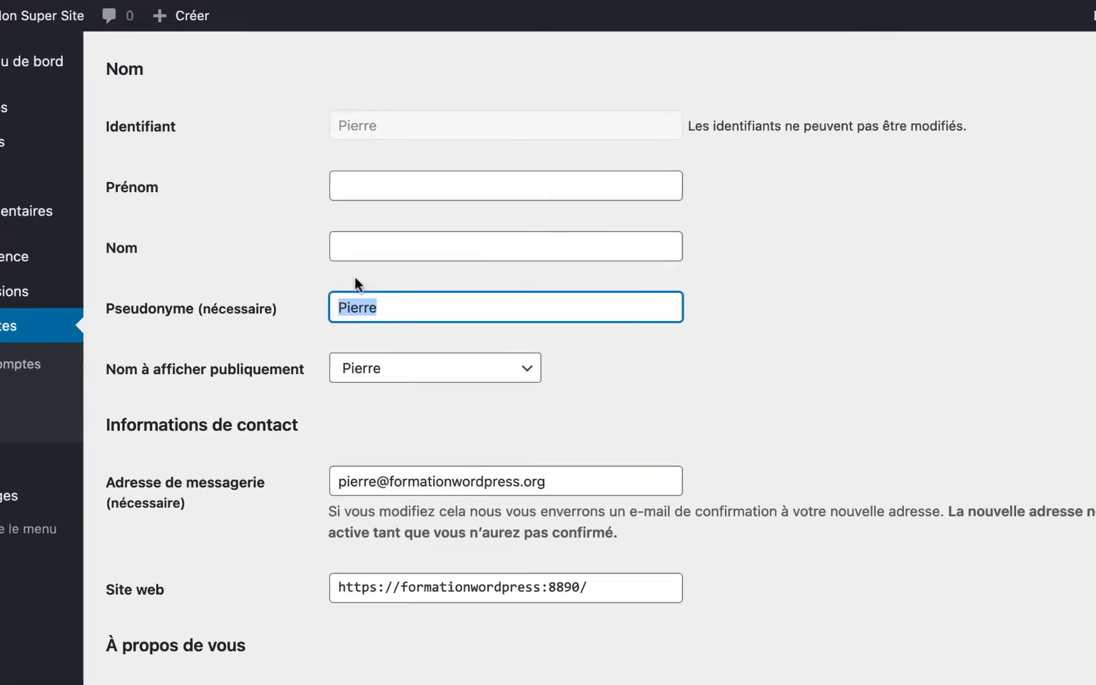
{"action": "type", "text": "Formation Wo"}
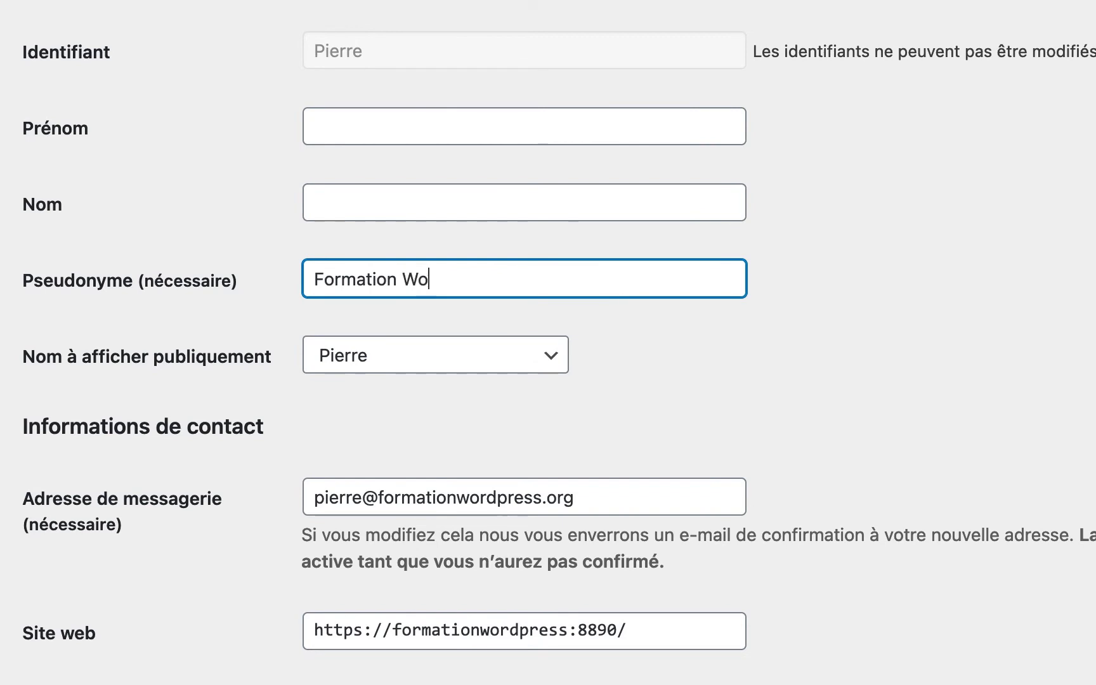
{"action": "type", "text": "rdPress"}
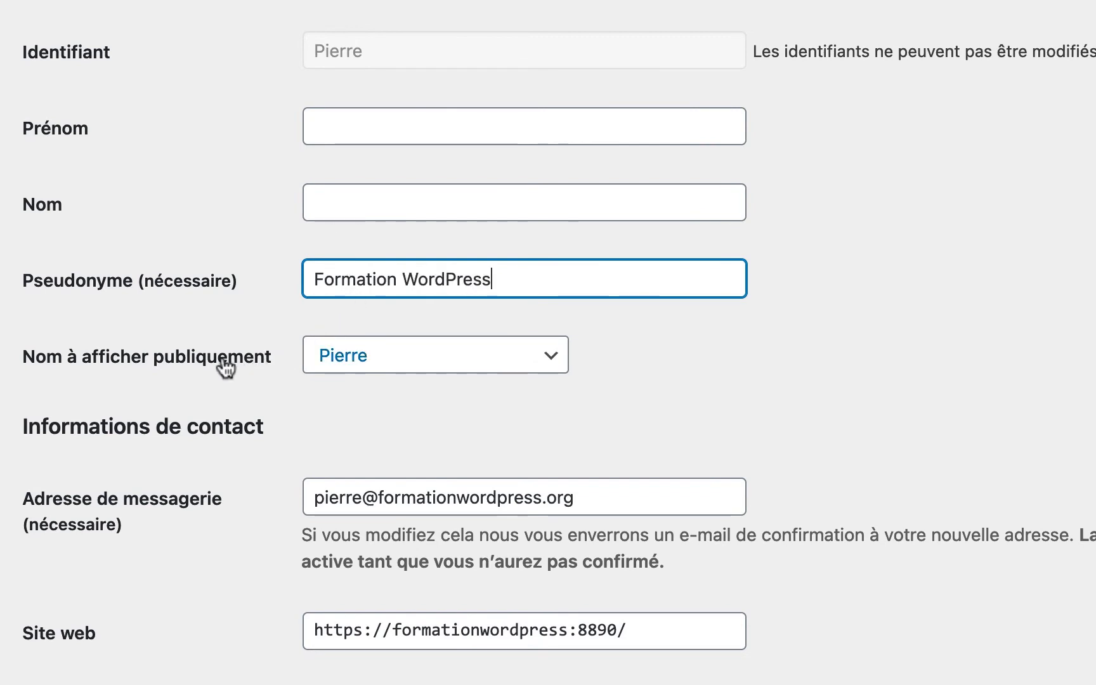
{"action": "left_click", "coordinate": [359, 369]}
{"action": "left_click", "coordinate": [369, 378]}
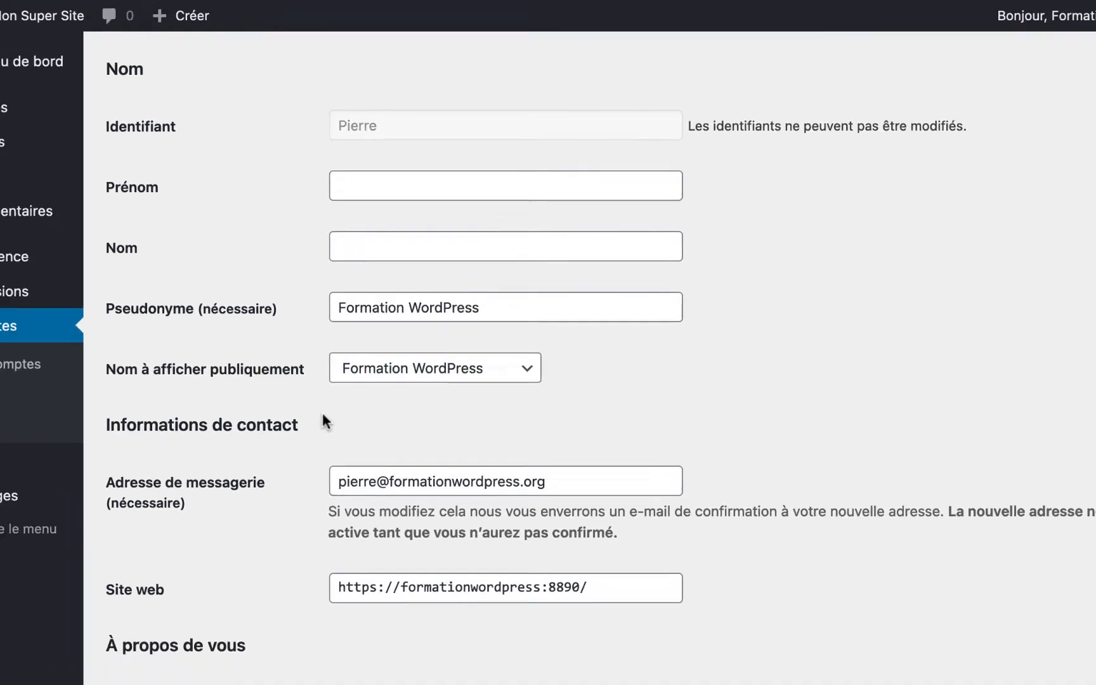
{"action": "scroll", "coordinate": [382, 416], "scroll_direction": "down", "scroll_amount": 10}
{"action": "left_click", "coordinate": [229, 592]}
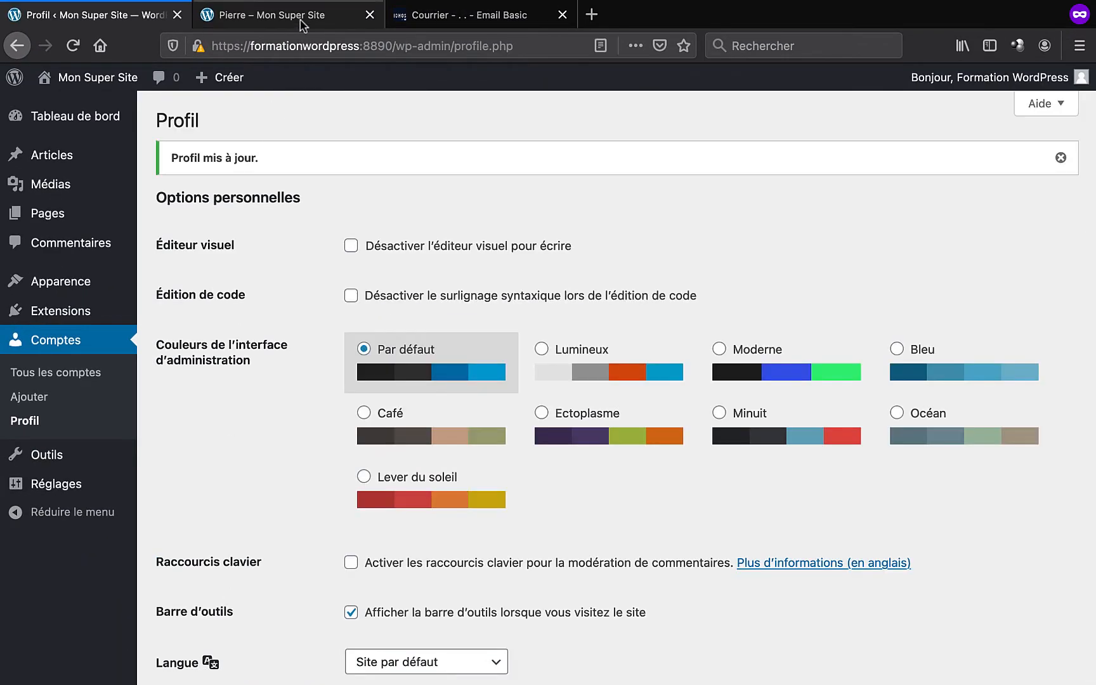
- Reload the author archive page to confirm it shows 'Formation WordPress'
{"action": "left_click", "coordinate": [302, 22]}
{"action": "left_click", "coordinate": [73, 45]}
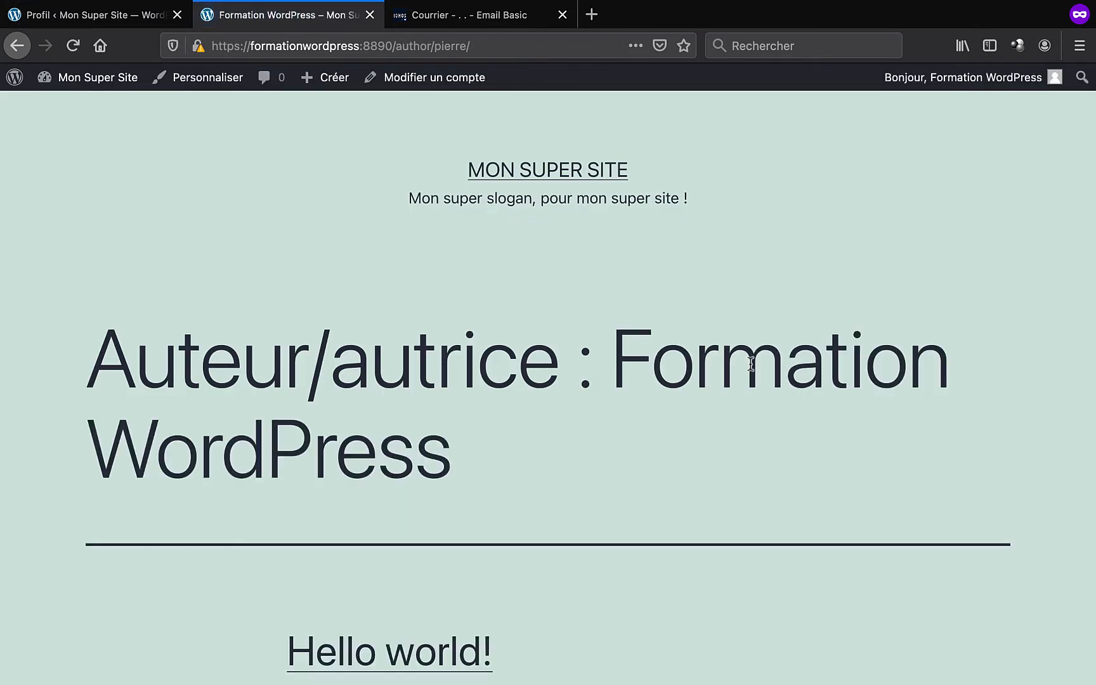
{"action": "scroll", "coordinate": [408, 445], "scroll_direction": "down", "scroll_amount": 3}
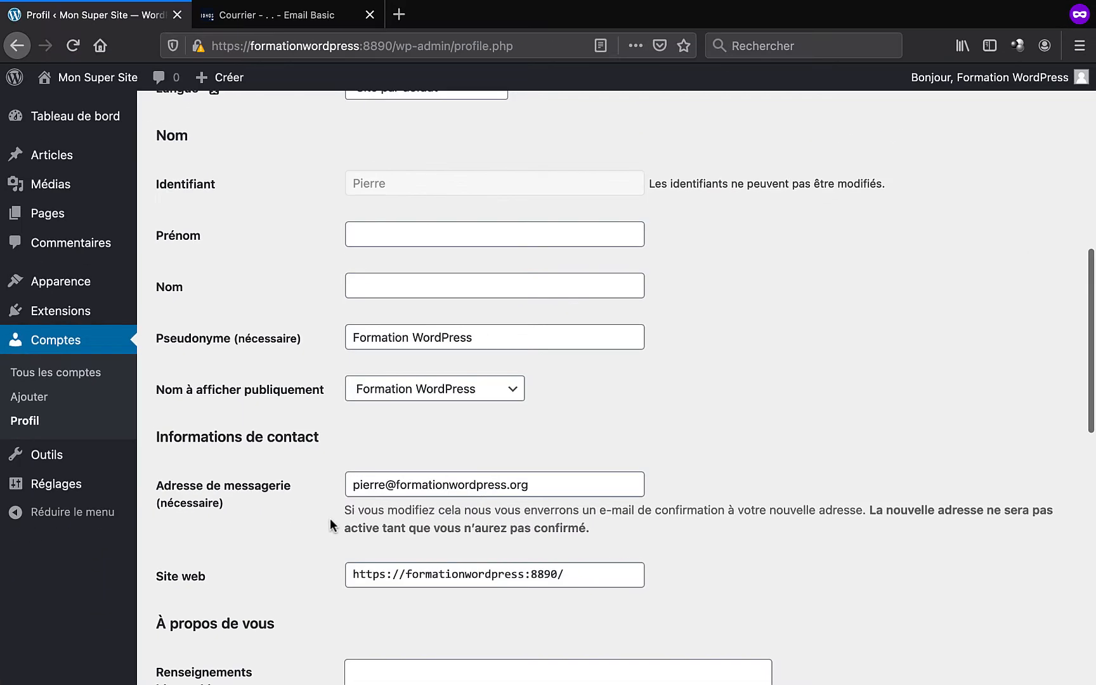
{"action": "scroll", "coordinate": [330, 518], "scroll_direction": "down", "scroll_amount": 5}
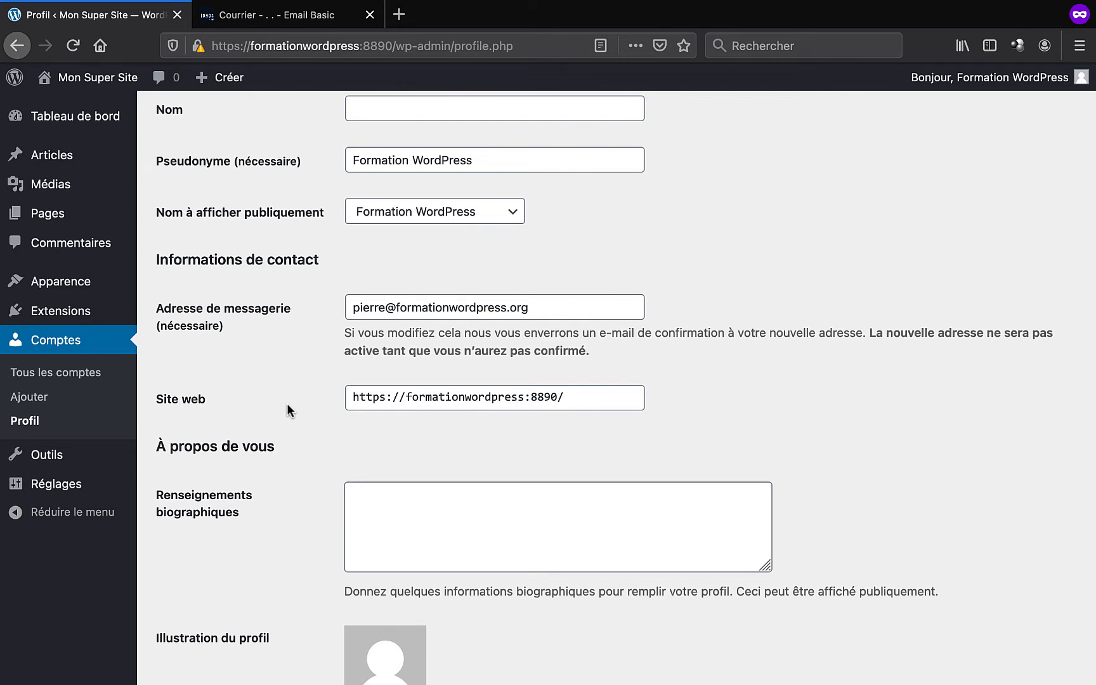
{"action": "scroll", "coordinate": [287, 404], "scroll_direction": "down", "scroll_amount": 3}
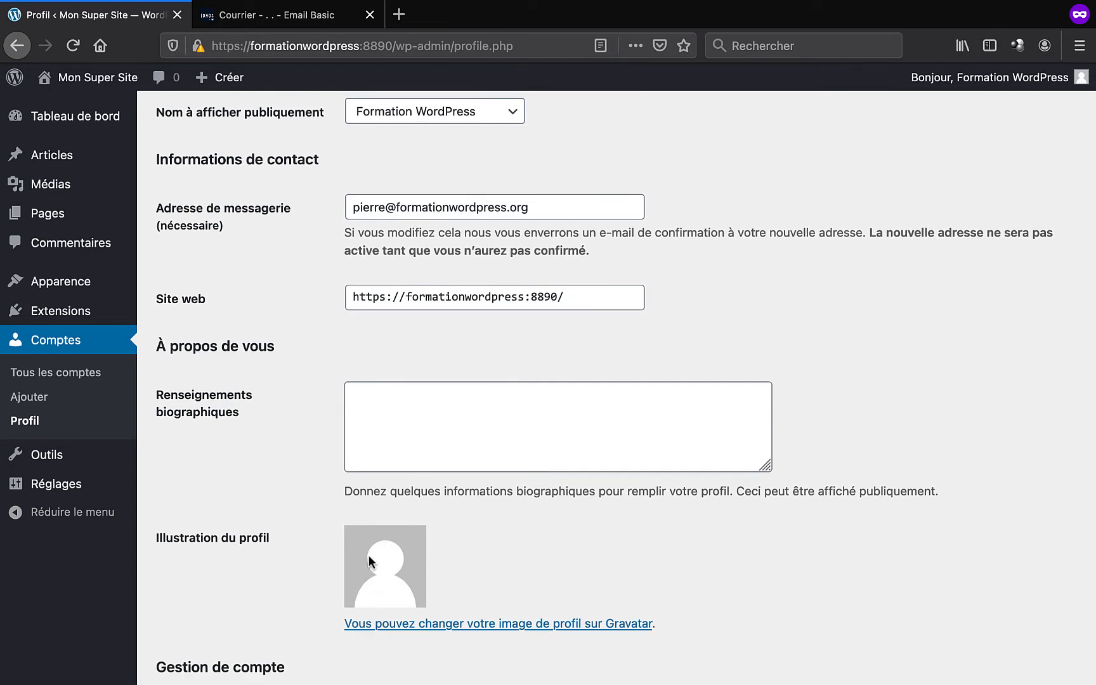
- Open Gravatar in a new tab from the profile and start creating a WordPress.com account
{"action": "right_click", "coordinate": [476, 626]}
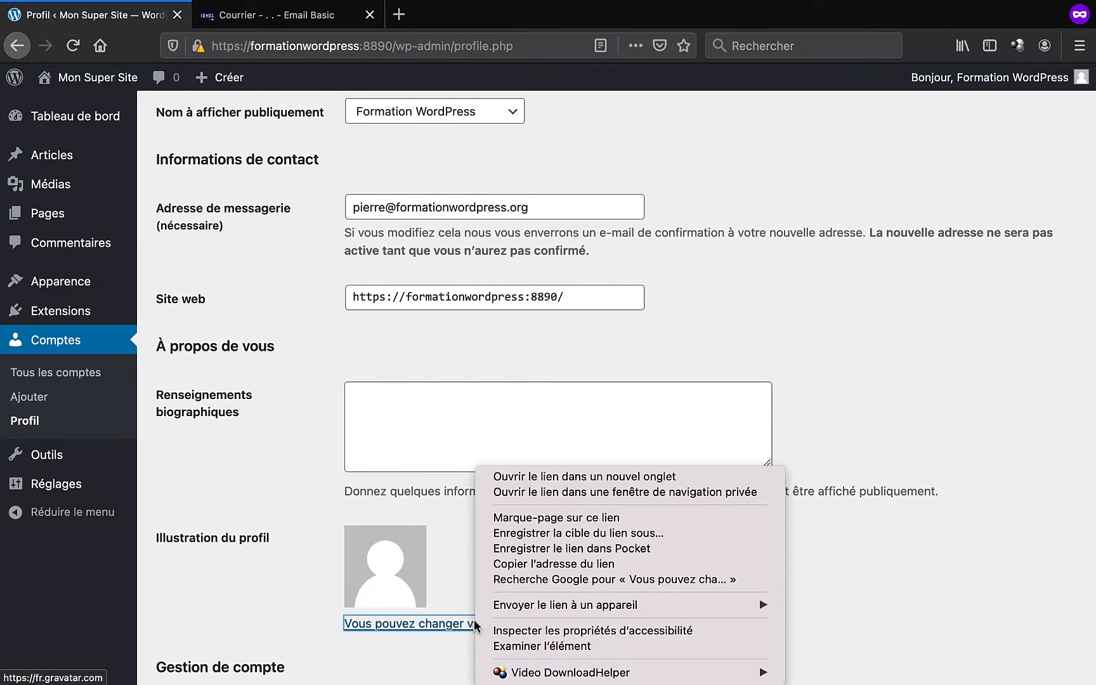
{"action": "left_click", "coordinate": [564, 476]}
{"action": "left_click", "coordinate": [293, 25]}
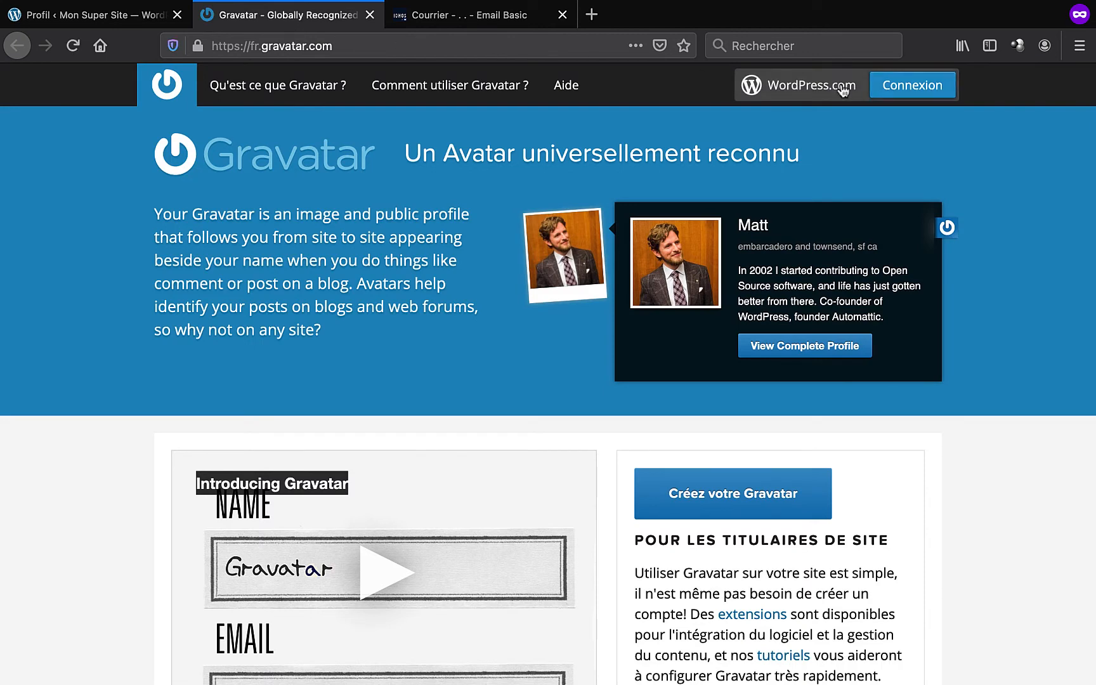
{"action": "left_click", "coordinate": [890, 93]}
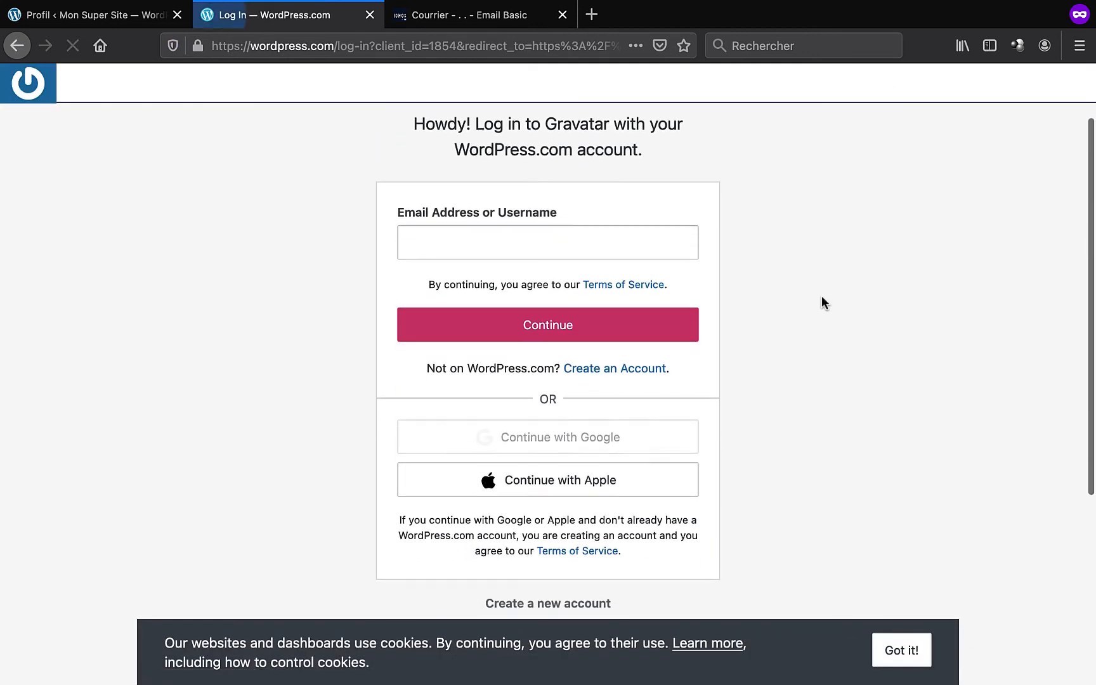
{"action": "left_click", "coordinate": [626, 370]}
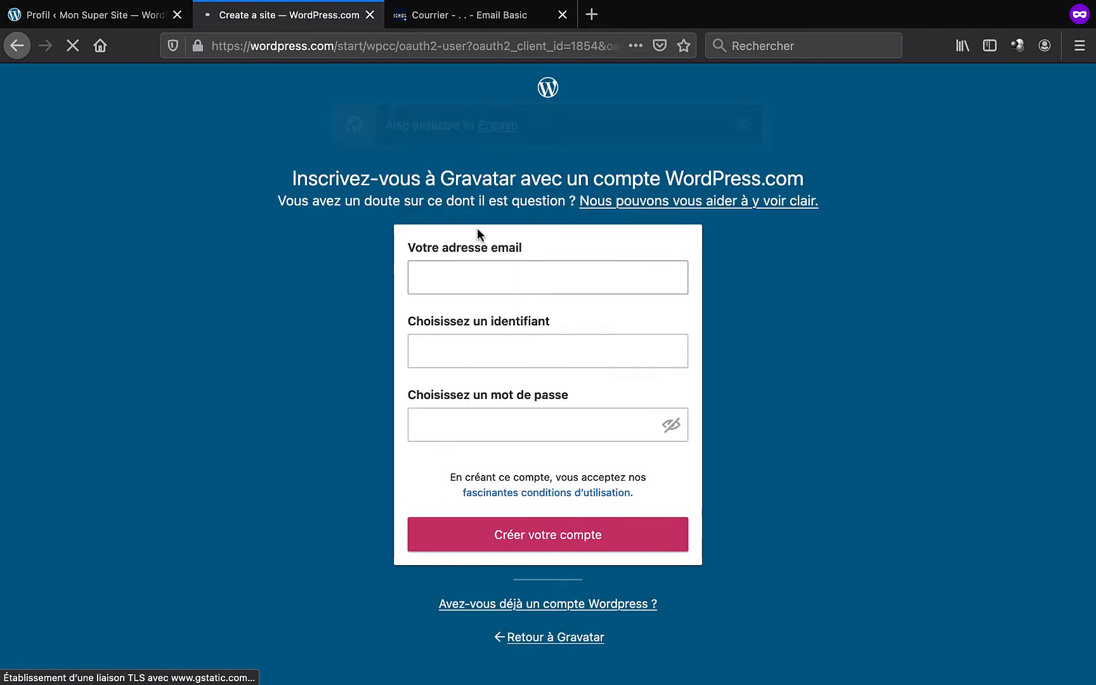
- Sign up with the site's e-mail address, a username and password, then open the activation e-mail
{"action": "left_click", "coordinate": [482, 283]}
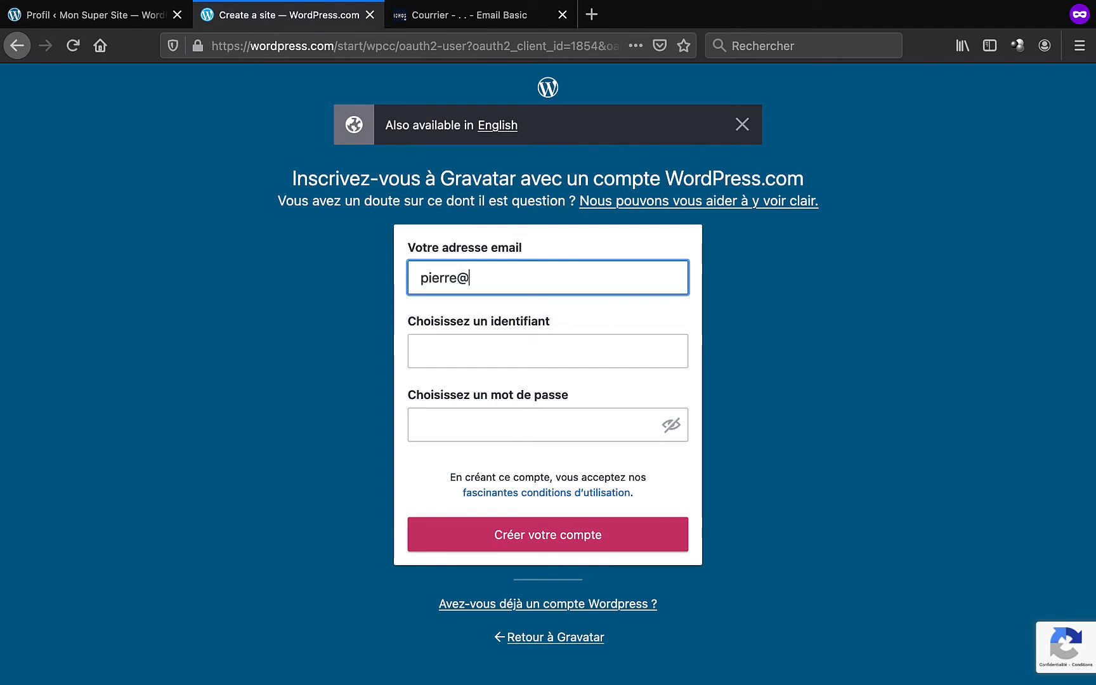
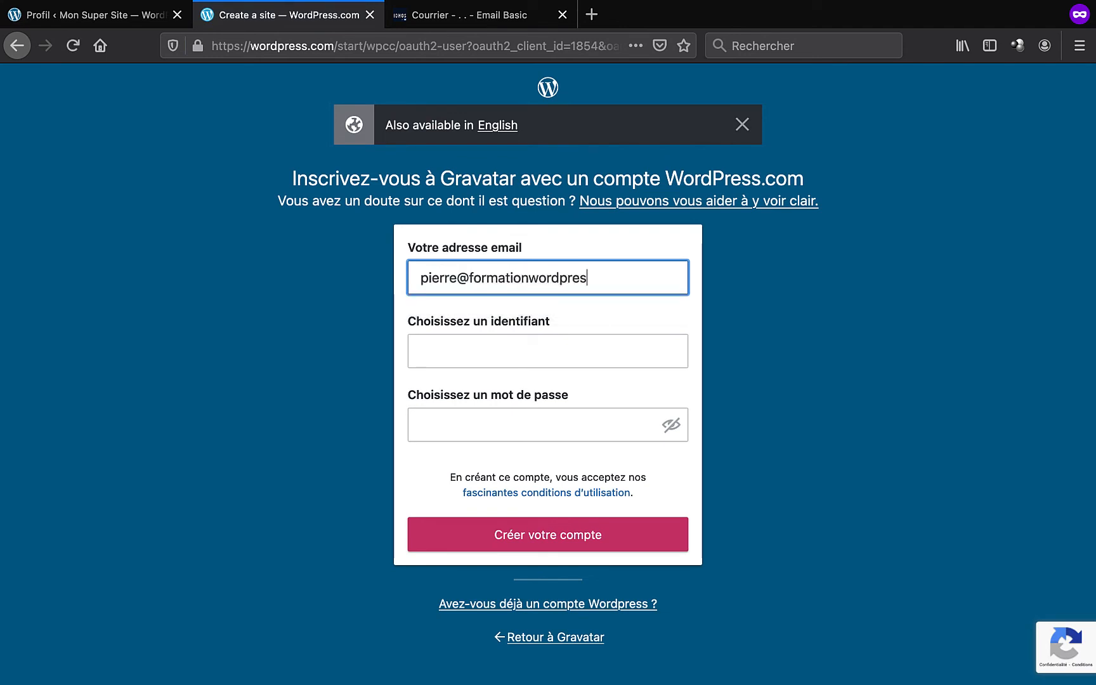
{"action": "key", "text": "Tab"}
{"action": "type", "text": "PierreFWP"}
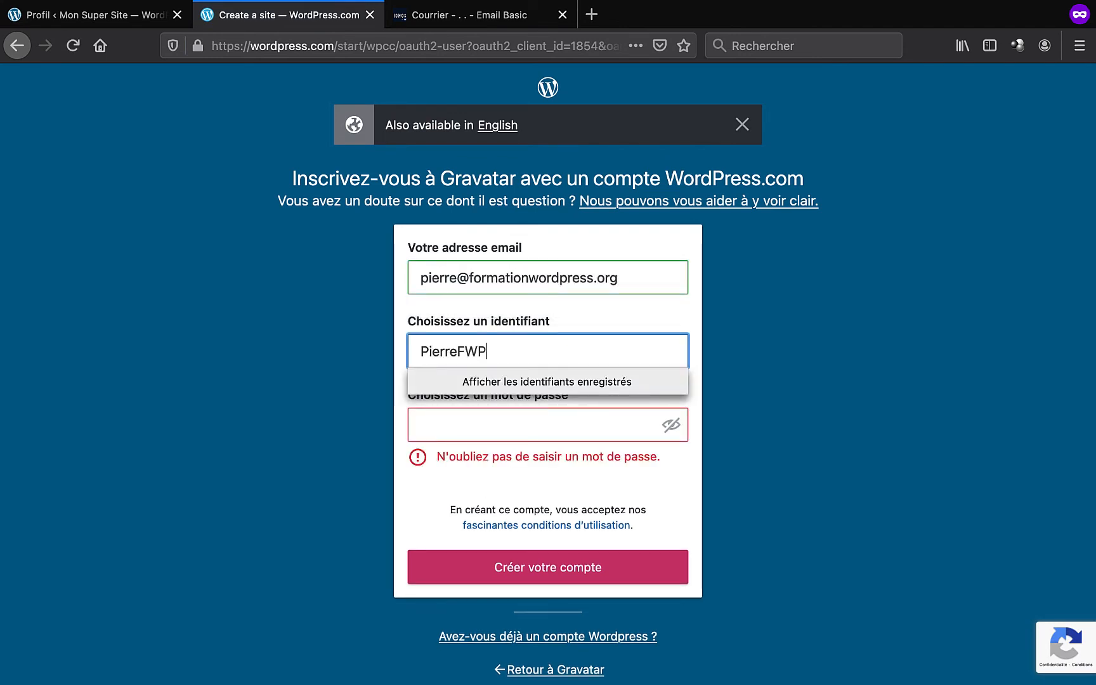
{"action": "key", "text": "super+a"}
{"action": "left_click", "coordinate": [516, 419]}
{"action": "key", "text": "super+v"}
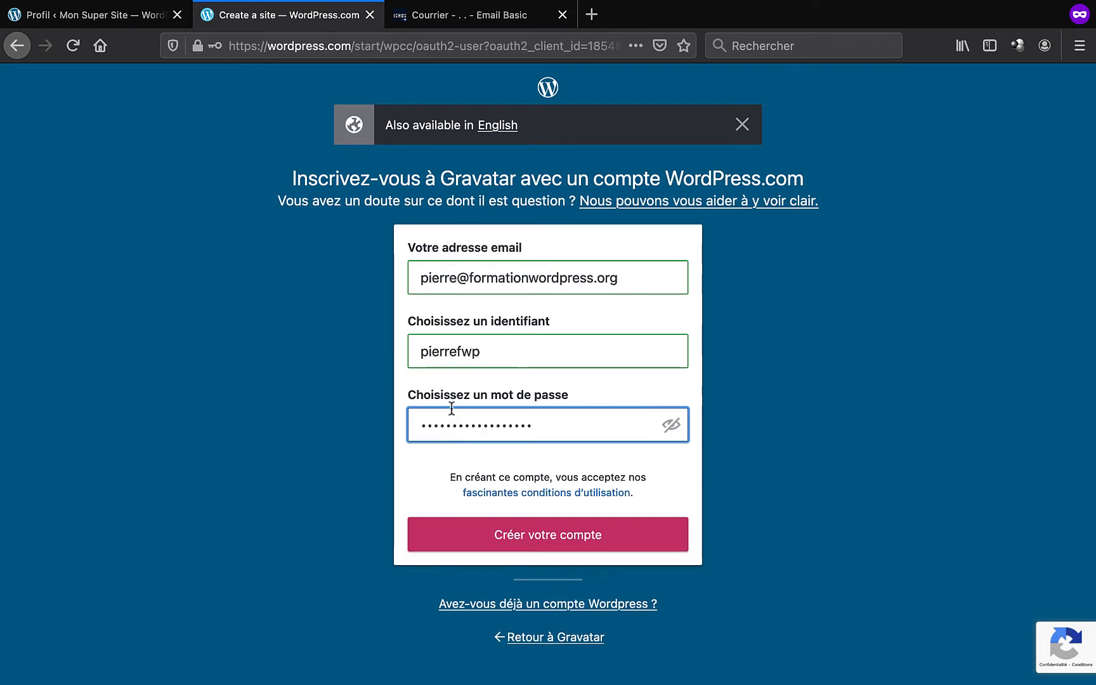
{"action": "left_click", "coordinate": [520, 544]}
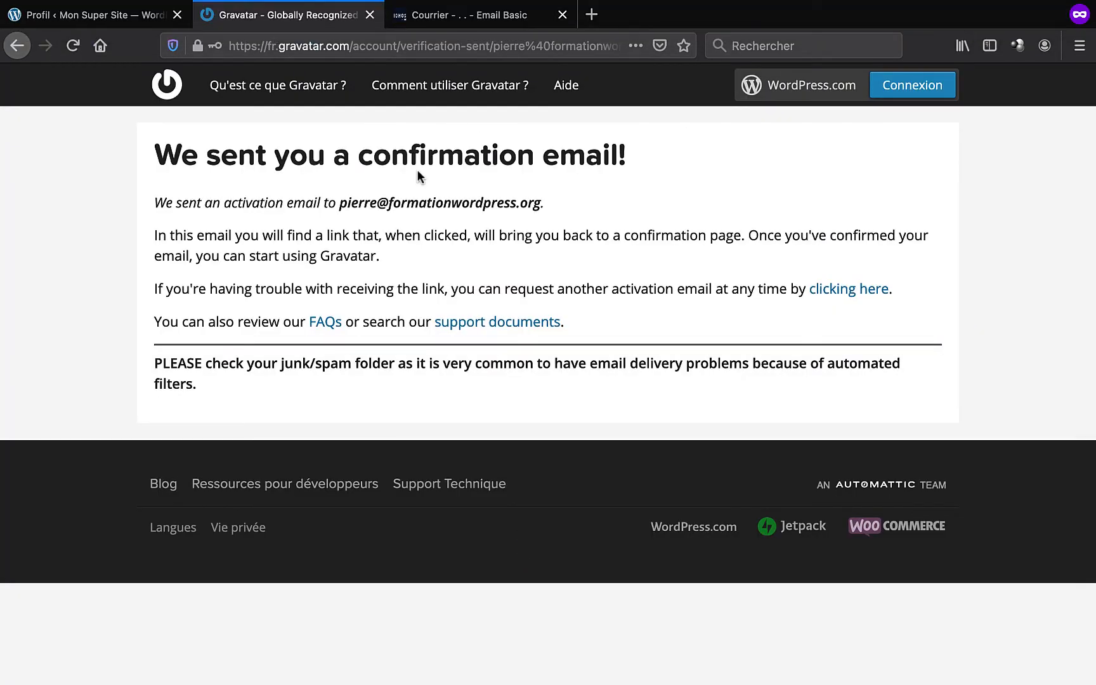
{"action": "left_click", "coordinate": [480, 19]}
{"action": "left_click", "coordinate": [362, 221]}
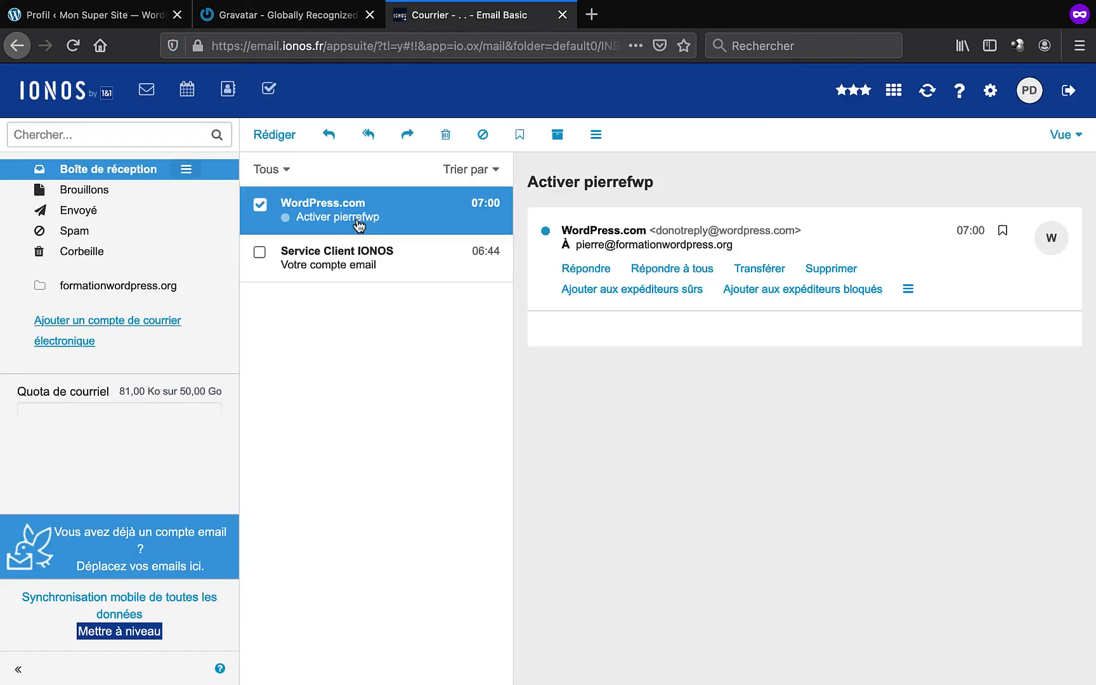
- Activate the WordPress.com account from the e-mail, then open Gravatar in a new tab from the profile
{"action": "scroll", "coordinate": [730, 531], "scroll_direction": "down", "scroll_amount": 3}
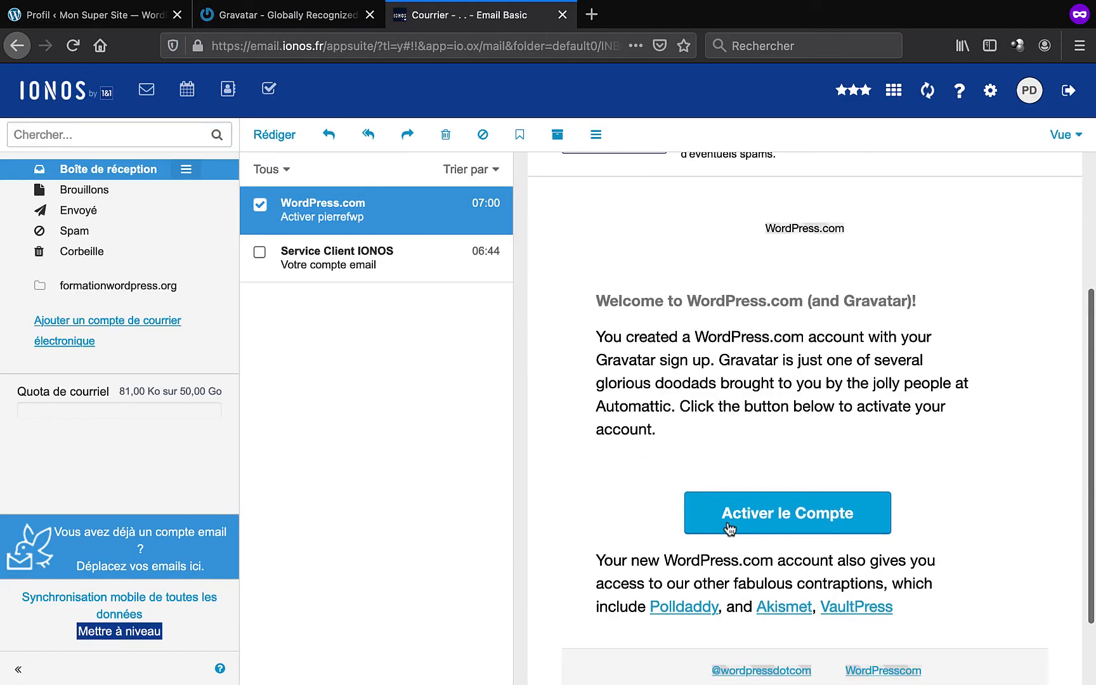
{"action": "left_click", "coordinate": [771, 520]}
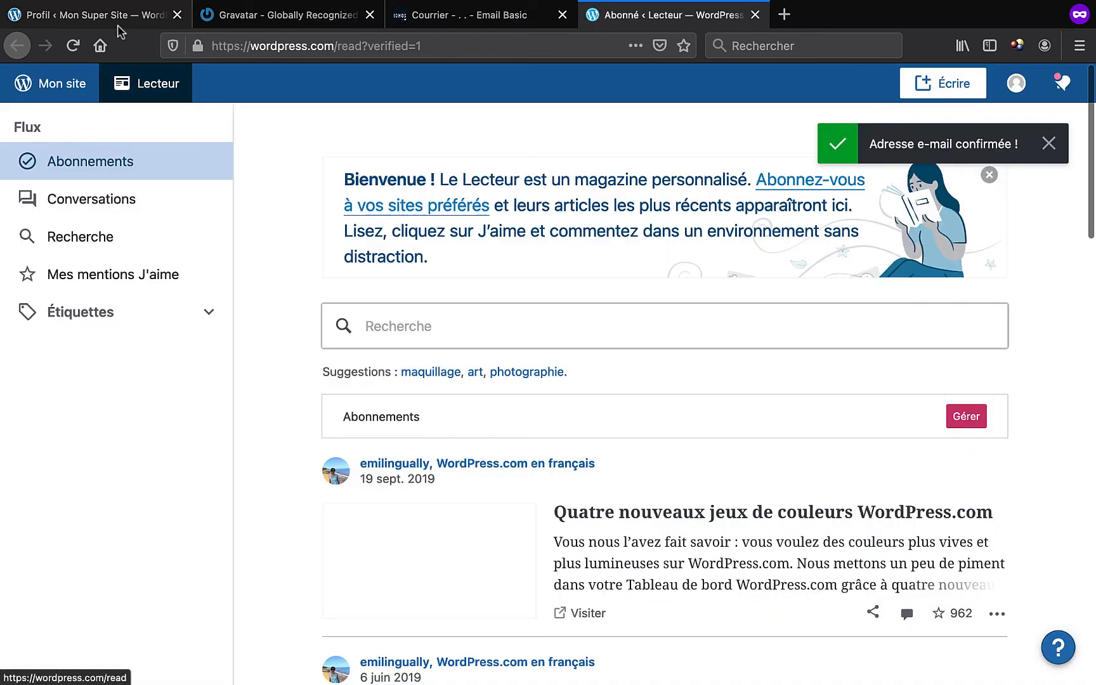
{"action": "left_click", "coordinate": [118, 19]}
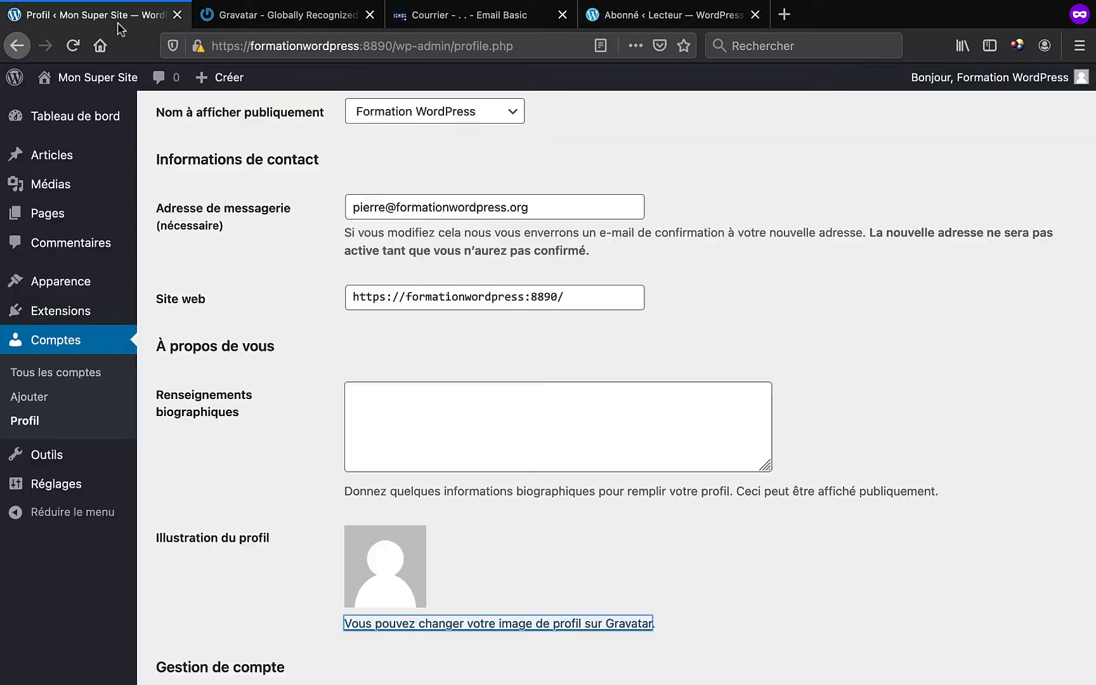
{"action": "right_click", "coordinate": [527, 627]}
{"action": "left_click", "coordinate": [627, 407]}
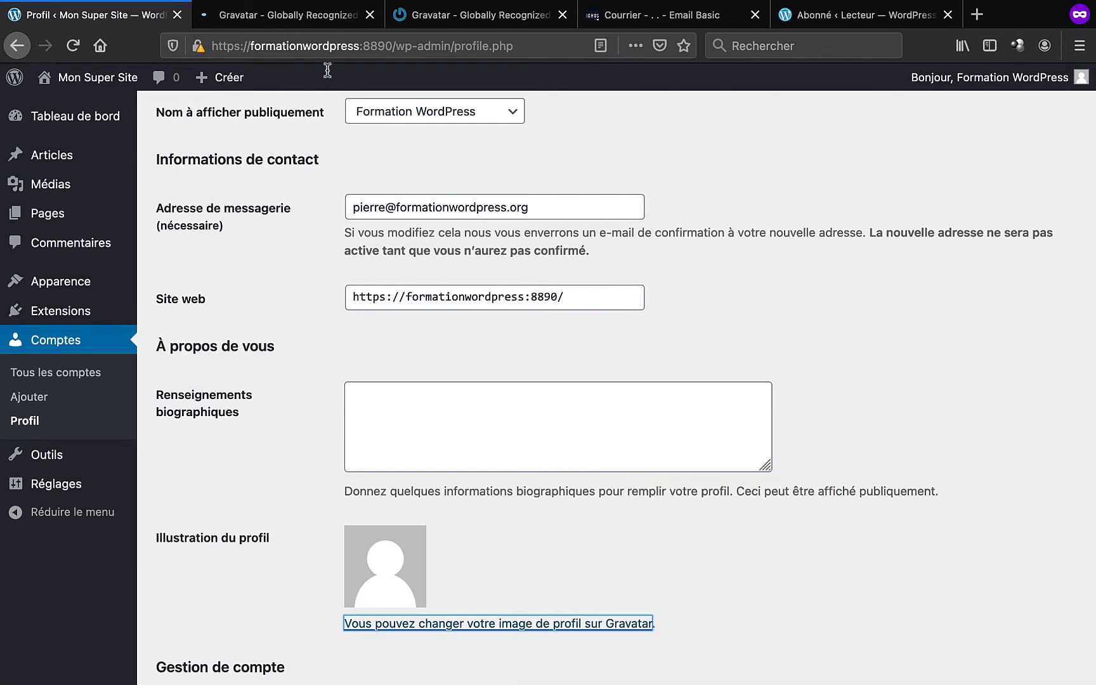
- Upload the Formation WordPress image file as a new Gravatar image
{"action": "left_click", "coordinate": [286, 15]}
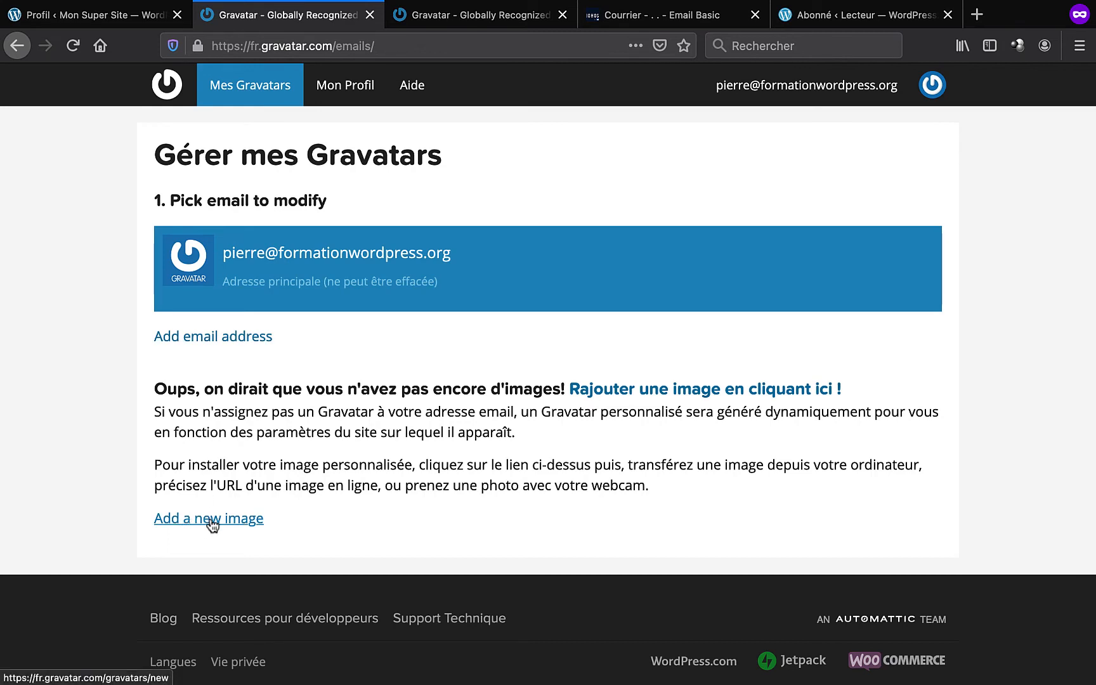
{"action": "left_click", "coordinate": [676, 393]}
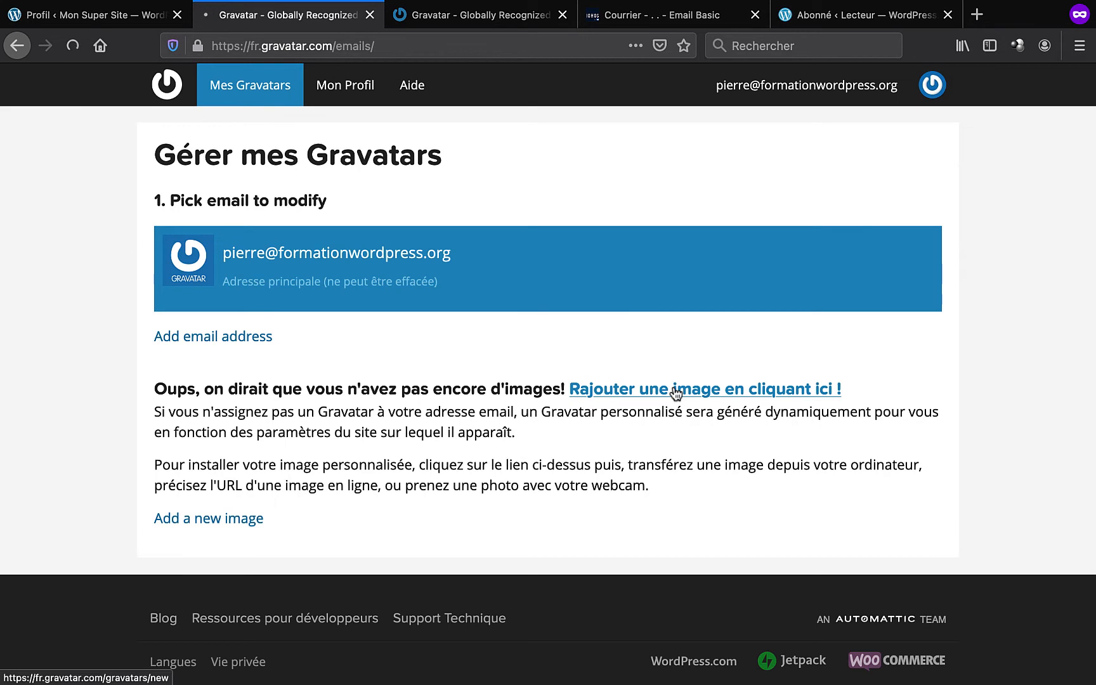
{"action": "left_click", "coordinate": [341, 255]}
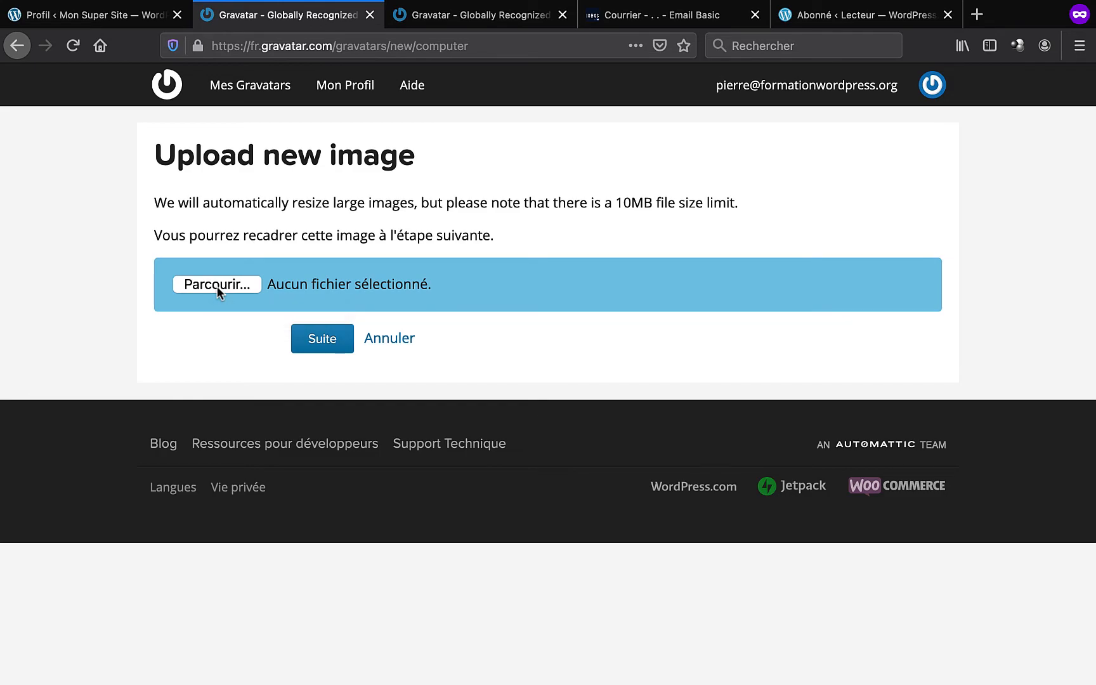
{"action": "left_click", "coordinate": [217, 286]}
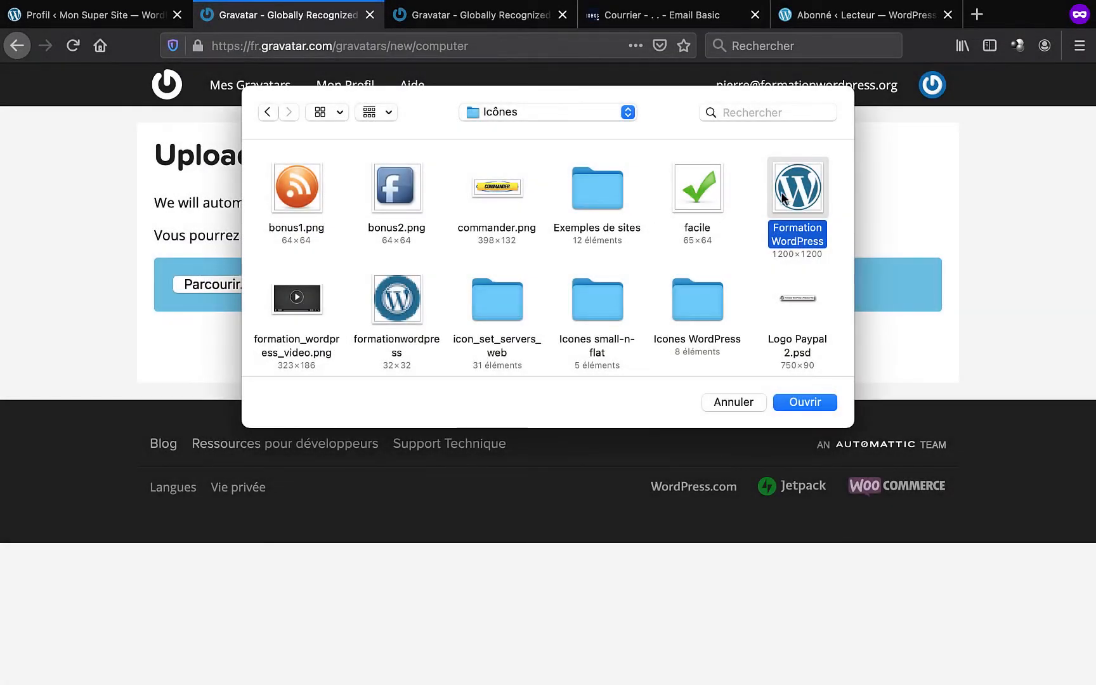
{"action": "left_click", "coordinate": [804, 404]}
{"action": "left_click", "coordinate": [322, 339]}
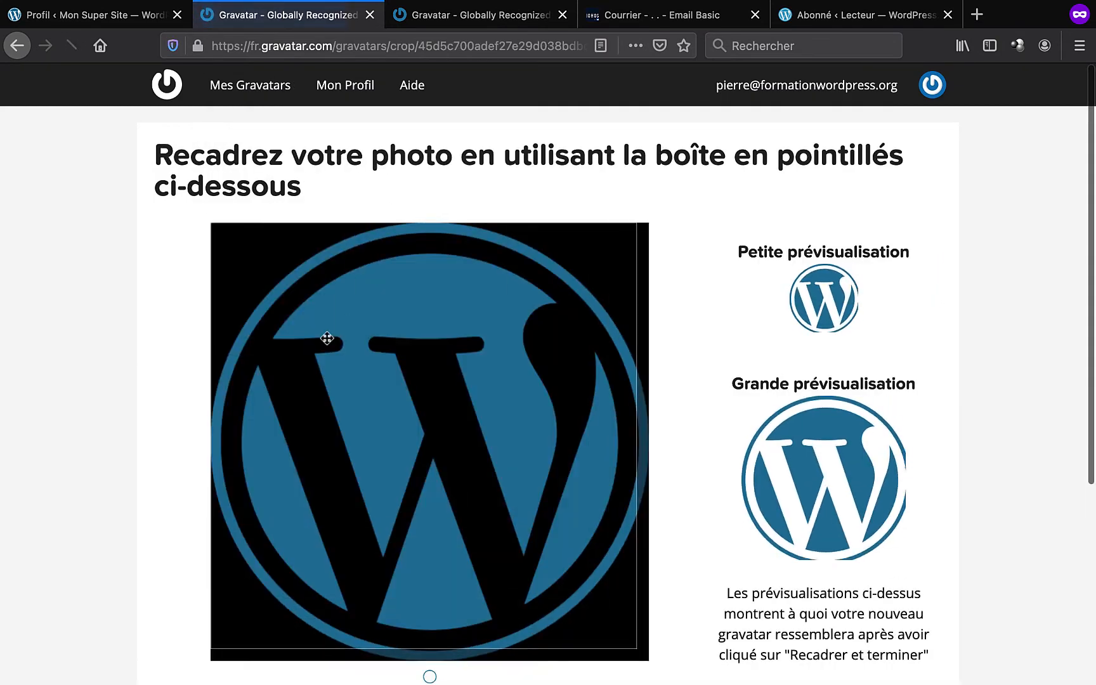
- Crop the image, rate it G and confirm it as the account's gravatar
{"action": "scroll", "coordinate": [900, 463], "scroll_direction": "down", "scroll_amount": 5}
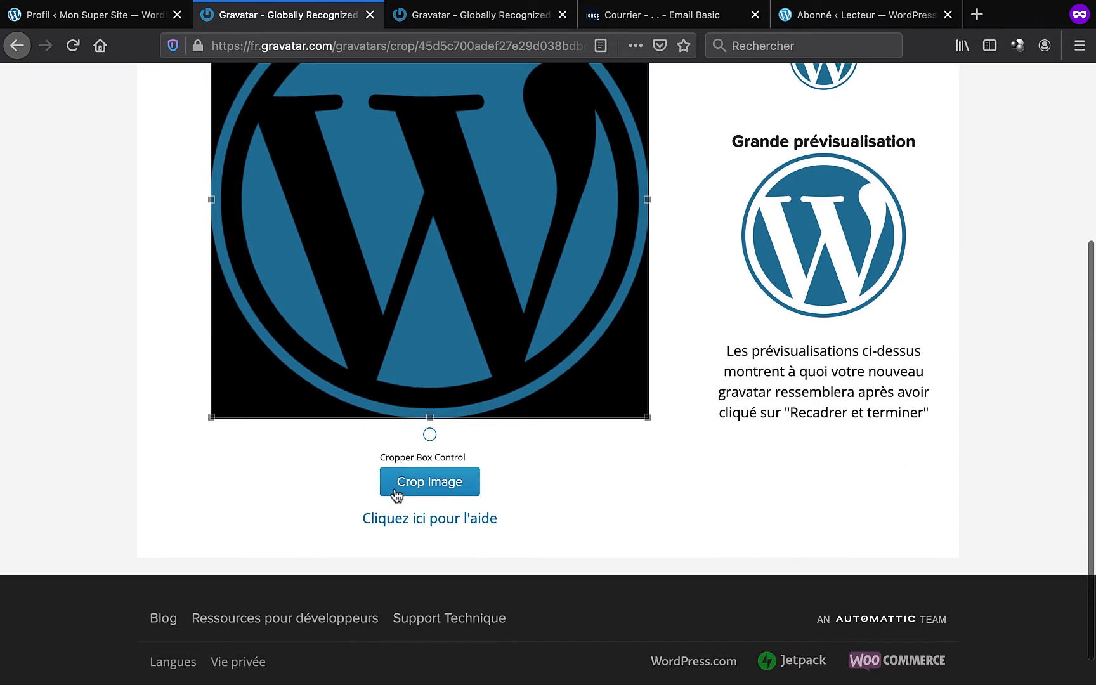
{"action": "left_click", "coordinate": [431, 486]}
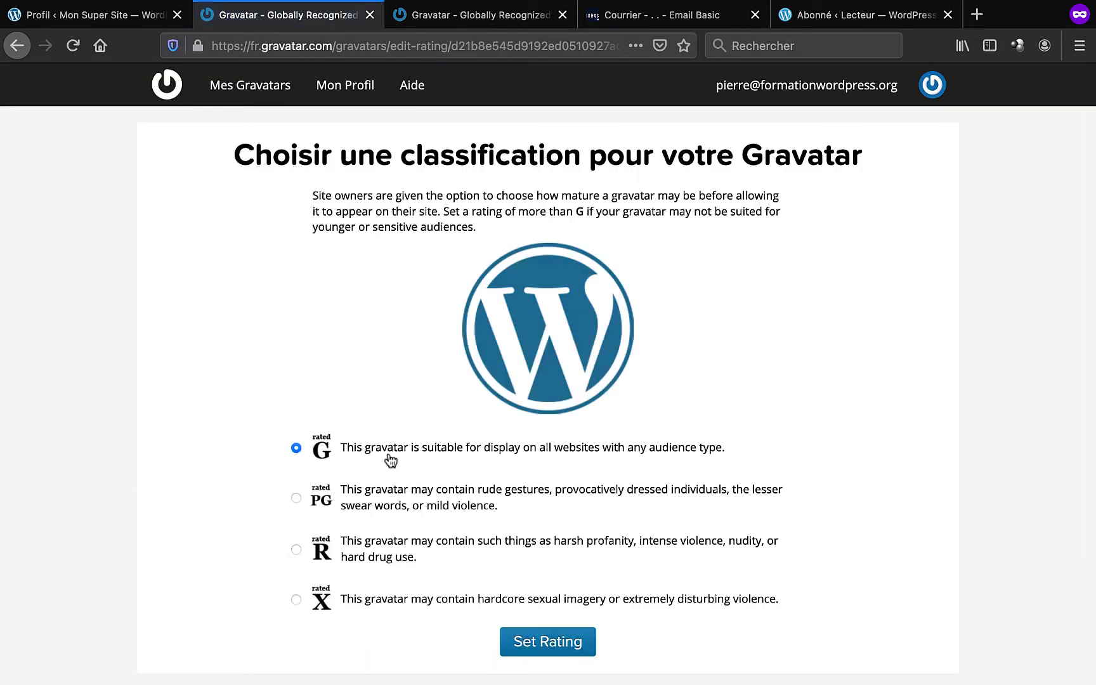
{"action": "scroll", "coordinate": [523, 443], "scroll_direction": "down", "scroll_amount": 2}
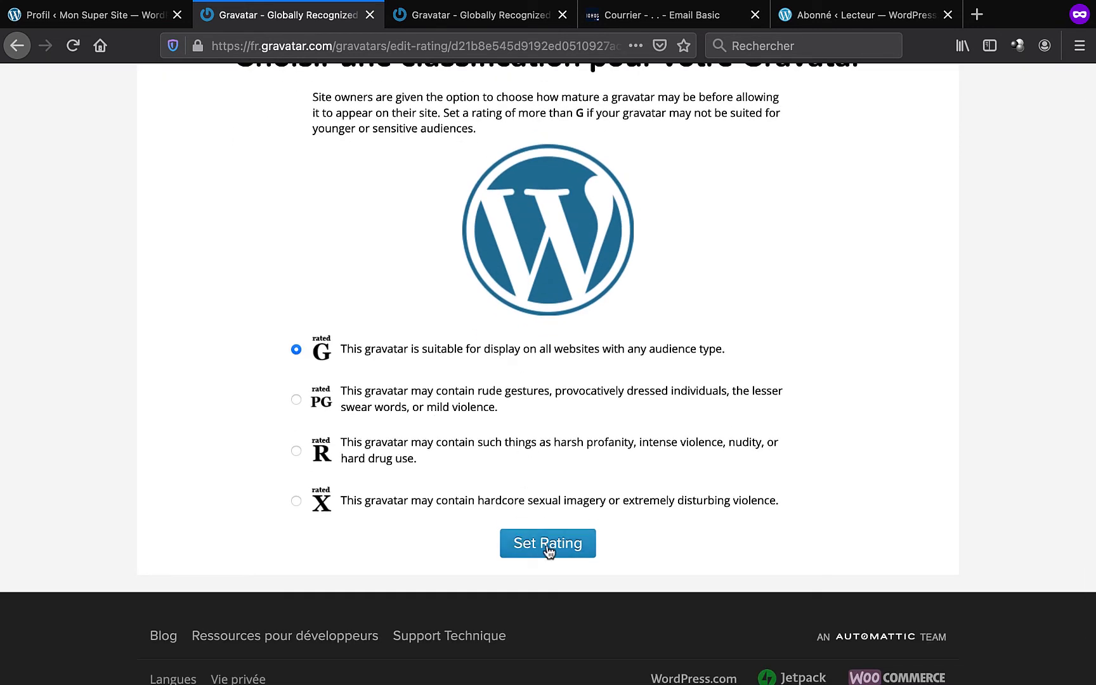
{"action": "left_click", "coordinate": [549, 552]}
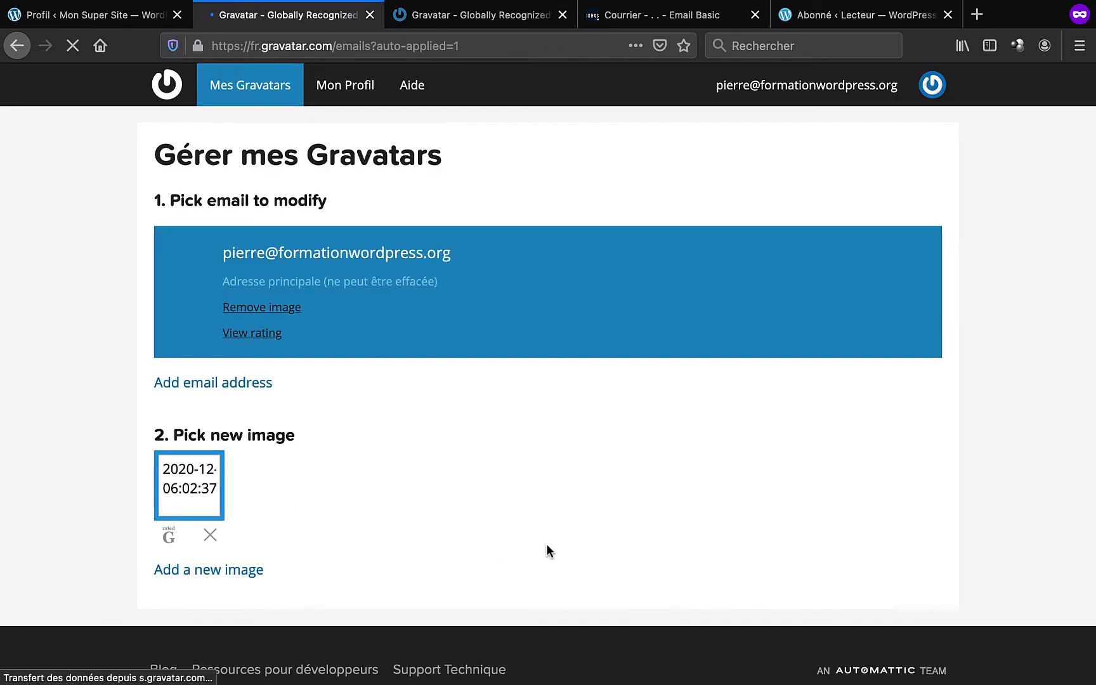
{"action": "left_click", "coordinate": [189, 489]}
{"action": "left_click", "coordinate": [520, 498]}
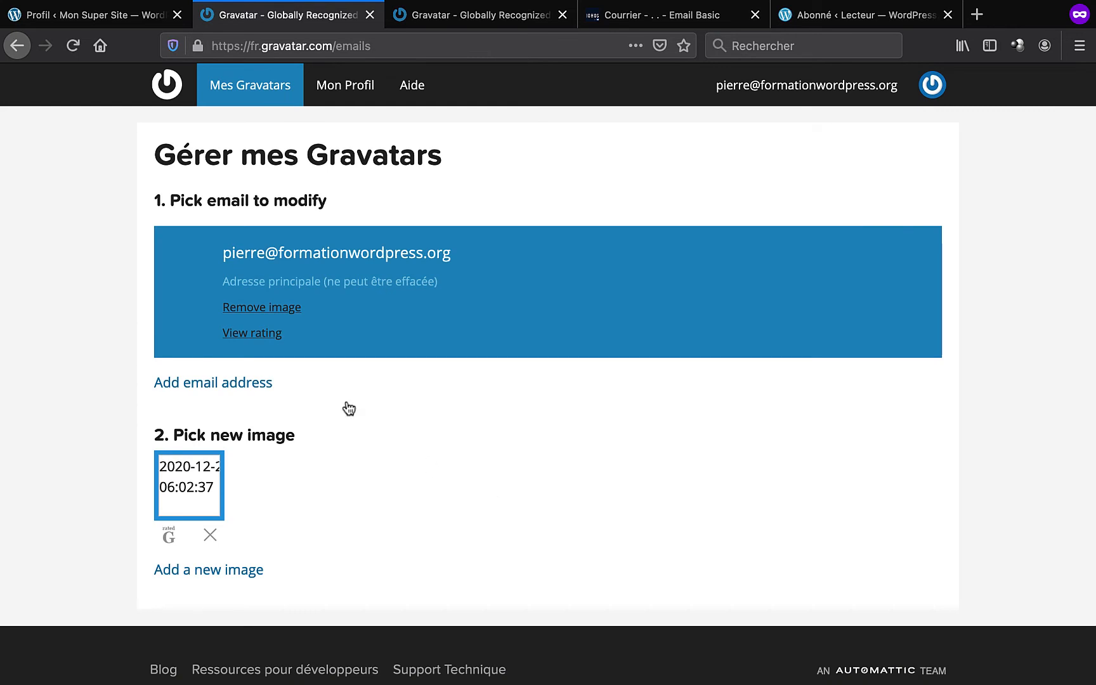
{"action": "left_click", "coordinate": [122, 18]}
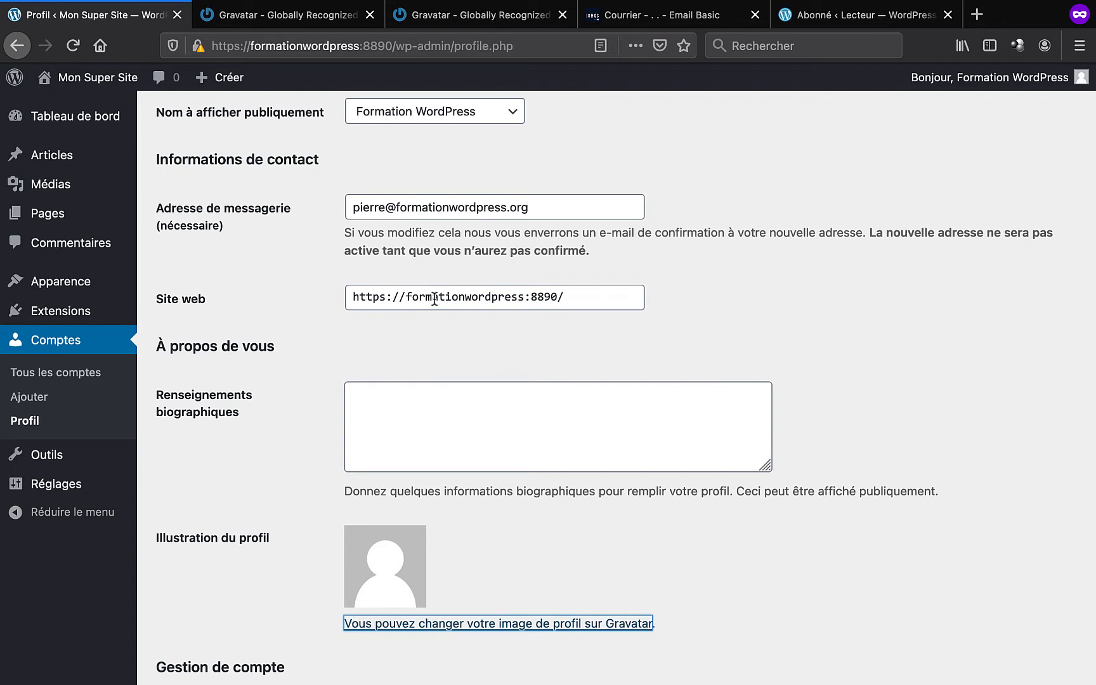
- Reload the profile, enter 'Ma bio, ici, blablabla' as biographical info and update the profile
{"action": "key", "text": "super+r"}
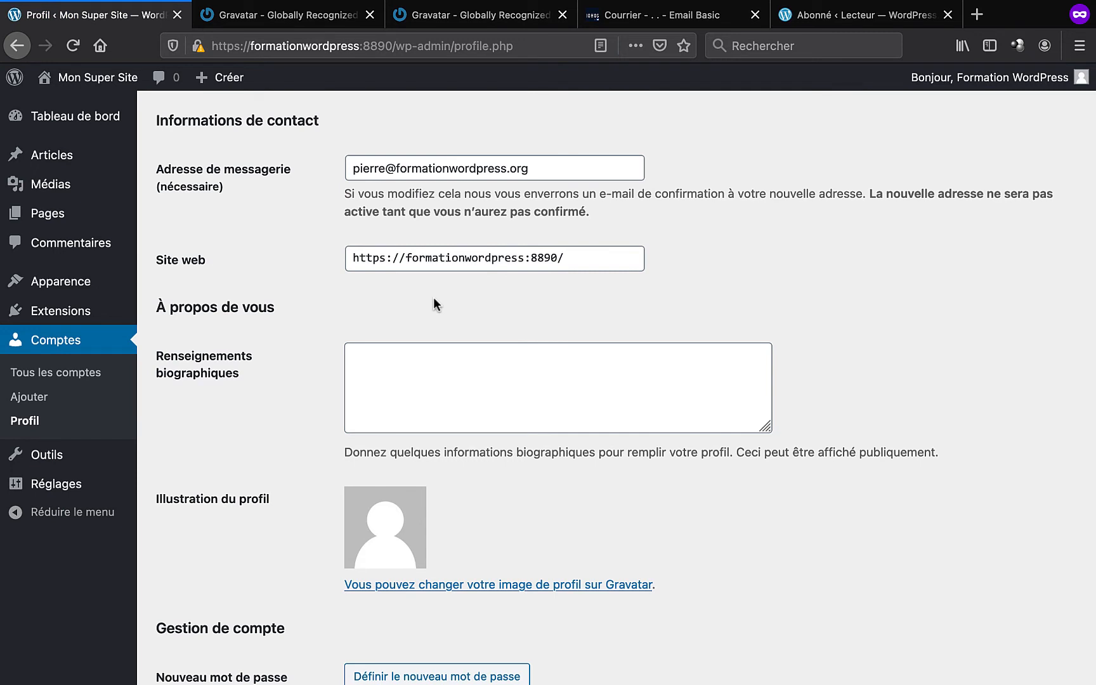
{"action": "left_click", "coordinate": [402, 368]}
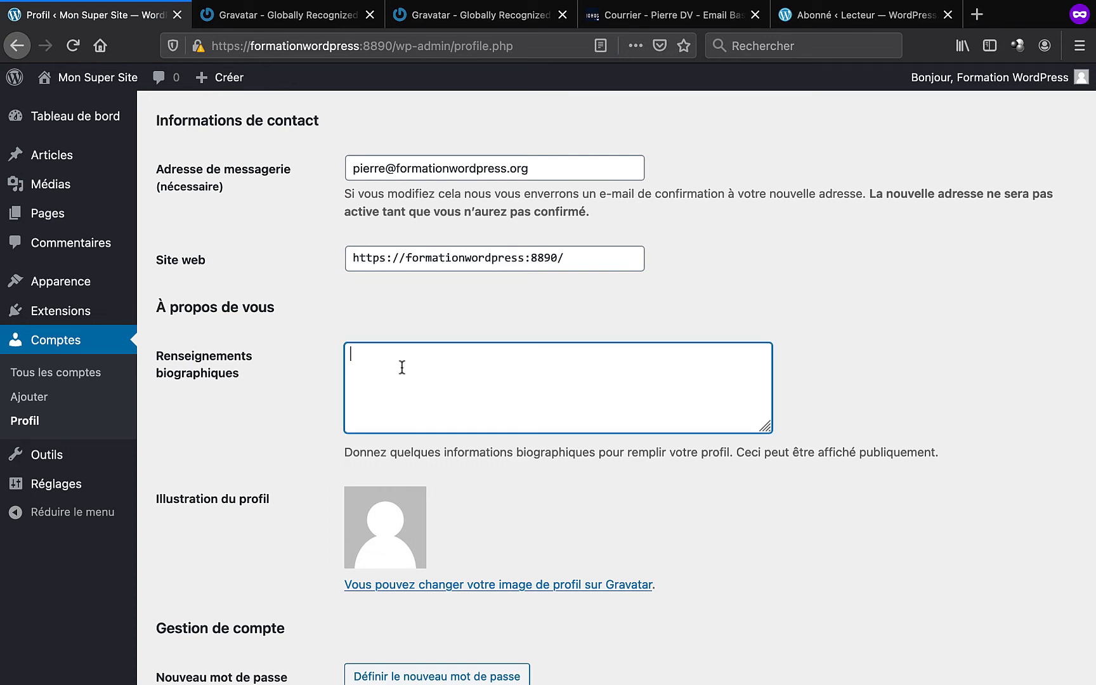
{"action": "type", "text": "Ma bio, ici, blablabla."}
{"action": "scroll", "coordinate": [288, 442], "scroll_direction": "down", "scroll_amount": 3}
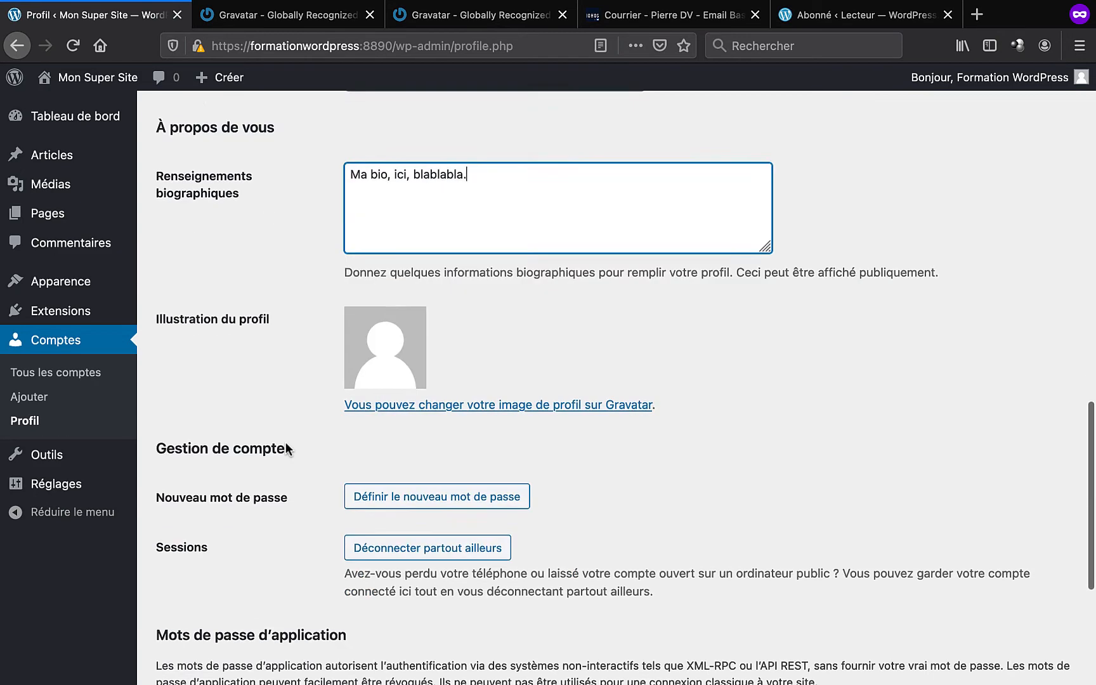
{"action": "scroll", "coordinate": [286, 442], "scroll_direction": "down", "scroll_amount": 4}
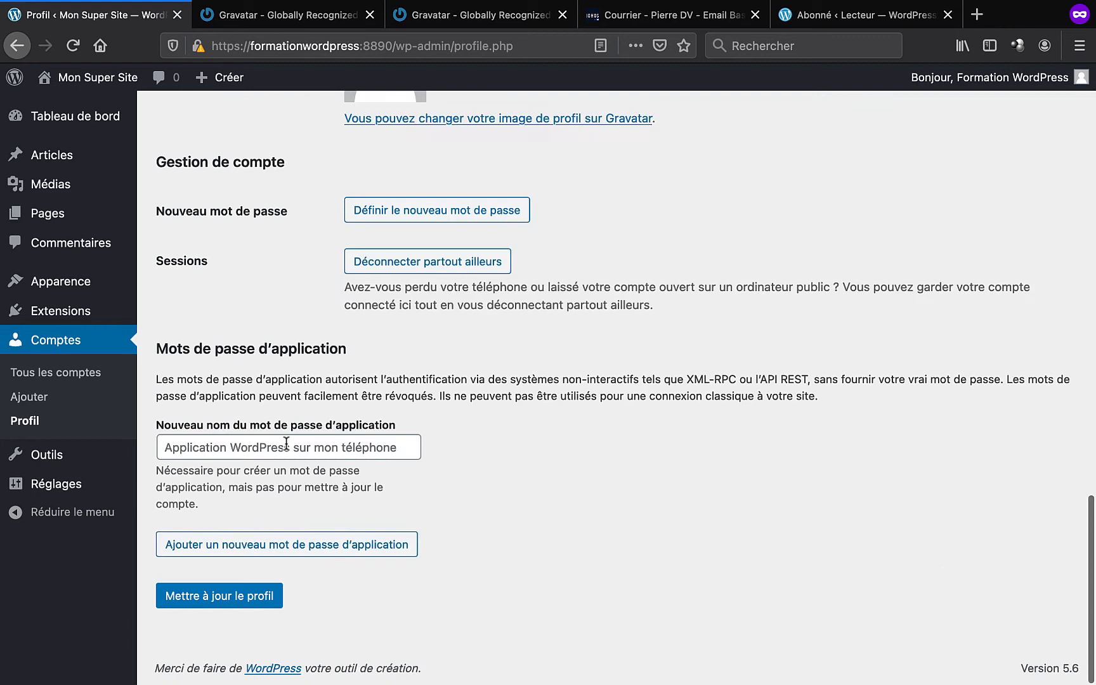
{"action": "left_click", "coordinate": [248, 600]}
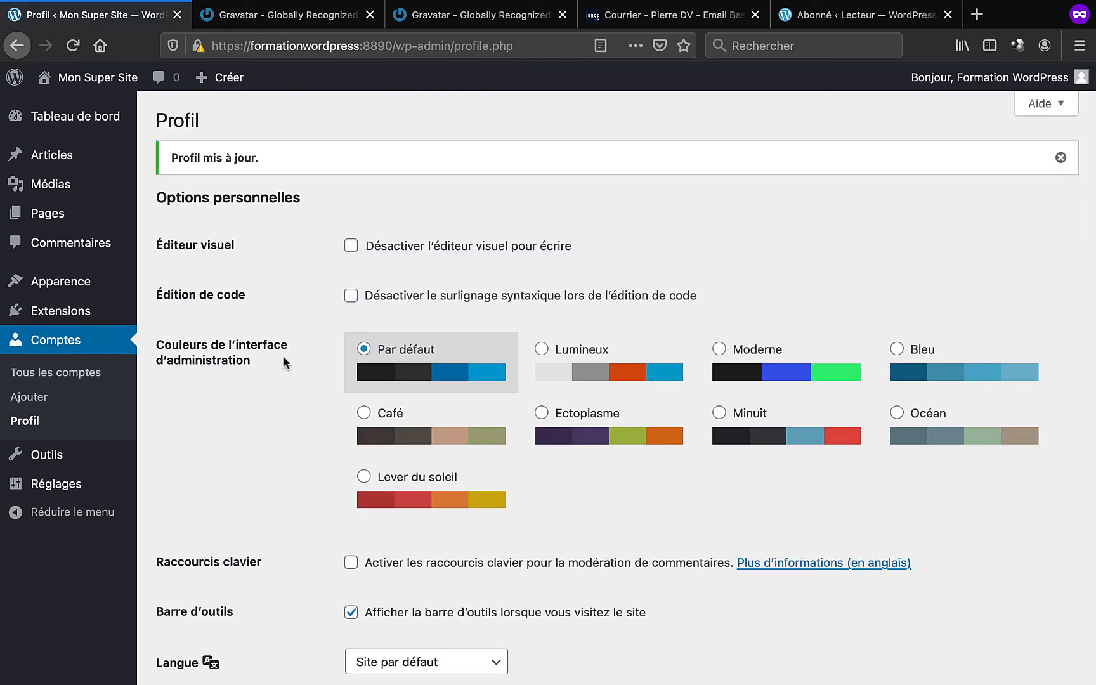
- Open the site in a new browser tab and switch to it
{"action": "right_click", "coordinate": [95, 105]}
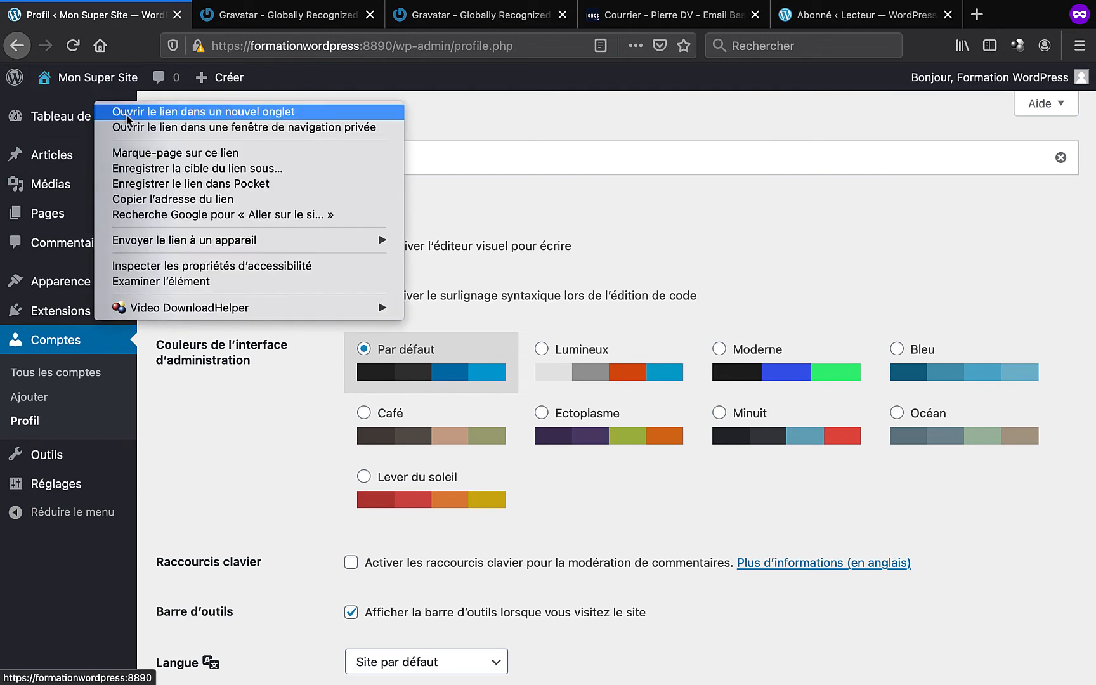
{"action": "left_click", "coordinate": [127, 113]}
{"action": "left_click", "coordinate": [257, 15]}
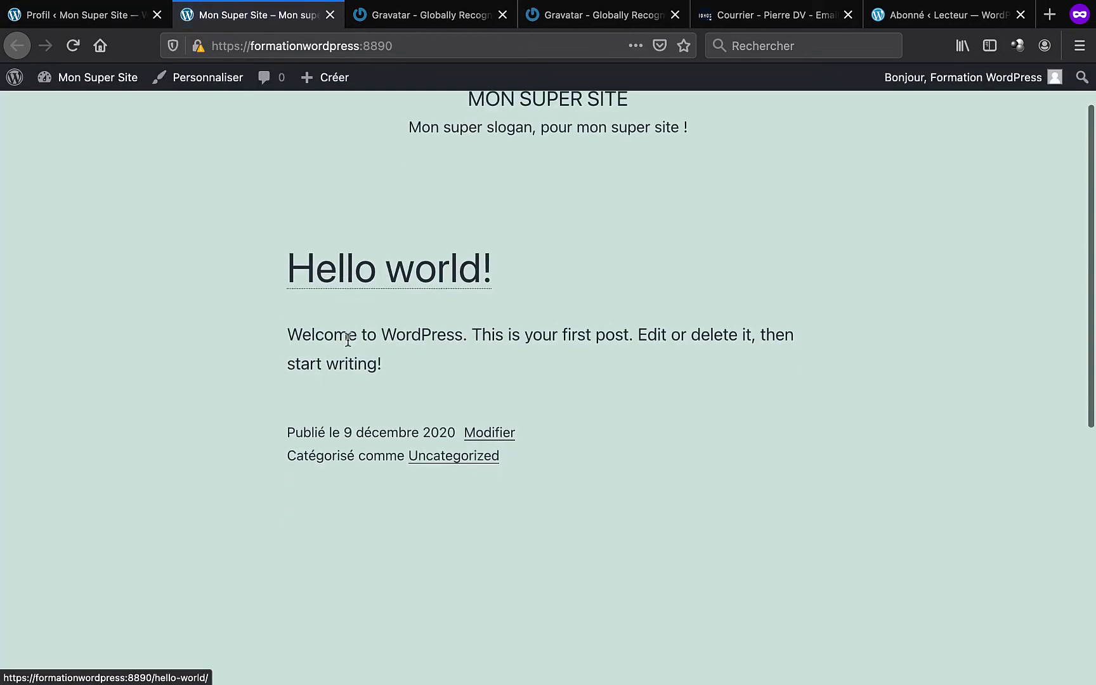
- Open the Hello world! post and check the author bio shown under it
{"action": "left_click", "coordinate": [379, 267]}
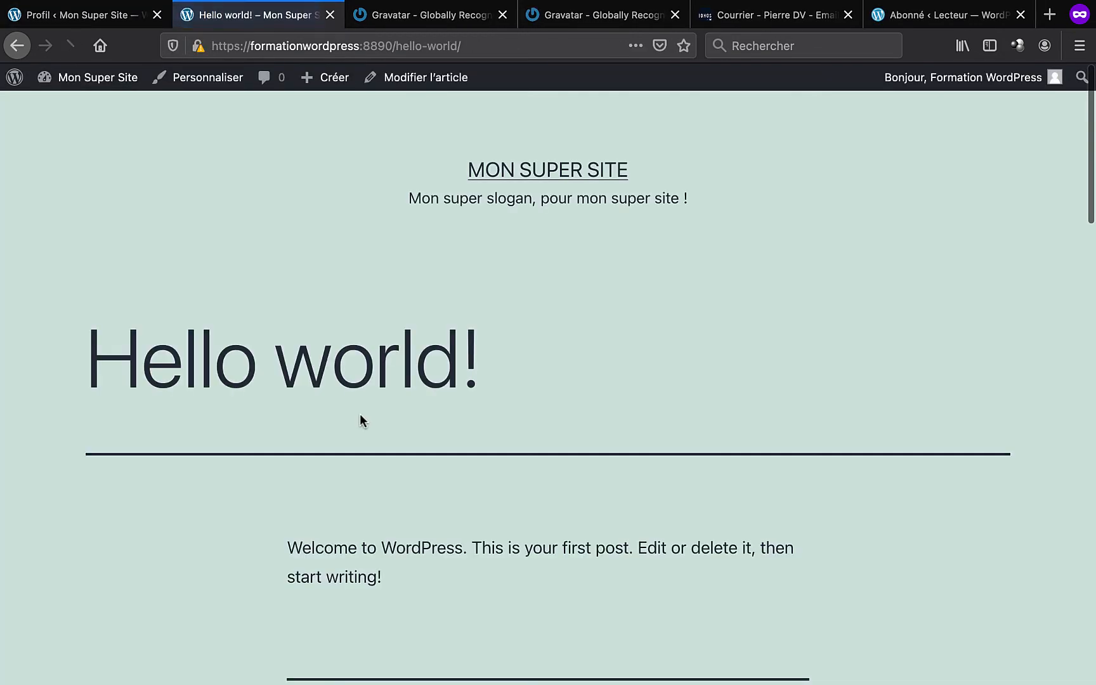
{"action": "scroll", "coordinate": [360, 414], "scroll_direction": "down", "scroll_amount": 3}
{"action": "scroll", "coordinate": [343, 571], "scroll_direction": "down", "scroll_amount": 5}
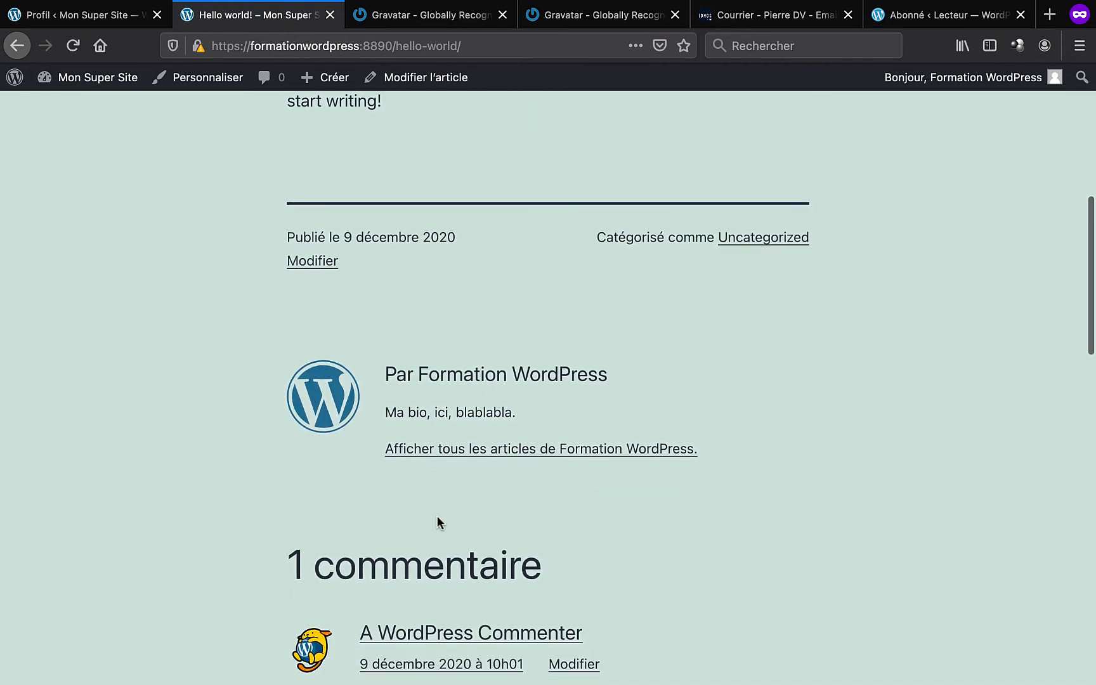
{"action": "left_click_drag", "start_coordinate": [385, 408], "coordinate": [551, 412]}
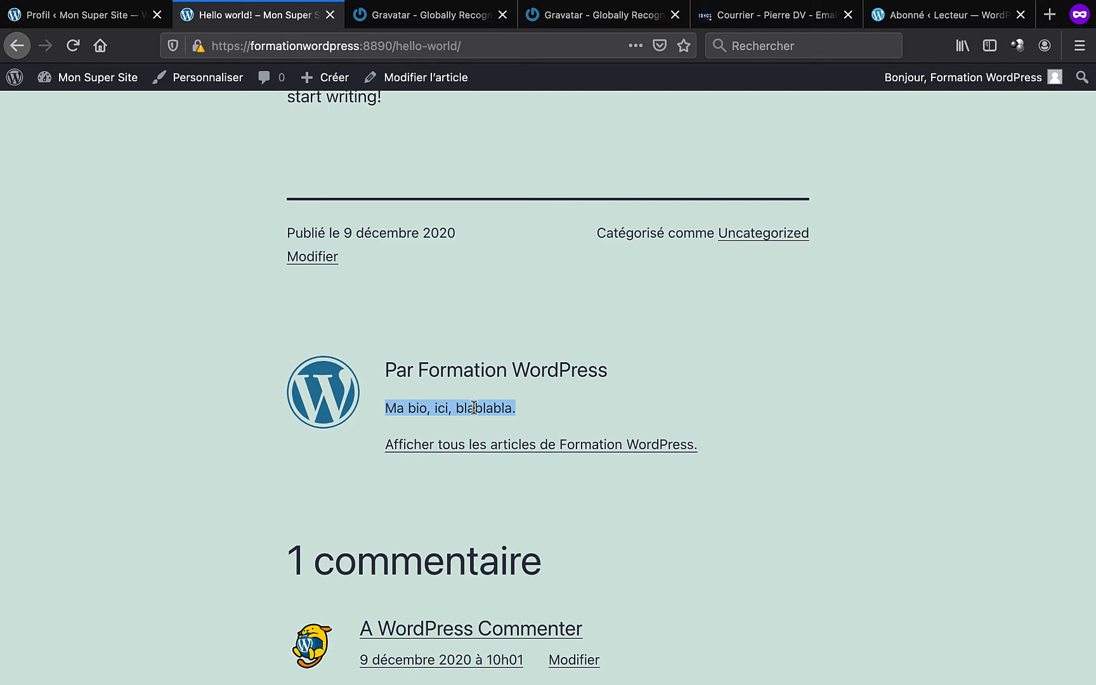
{"action": "scroll", "coordinate": [472, 405], "scroll_direction": "down", "scroll_amount": 5}
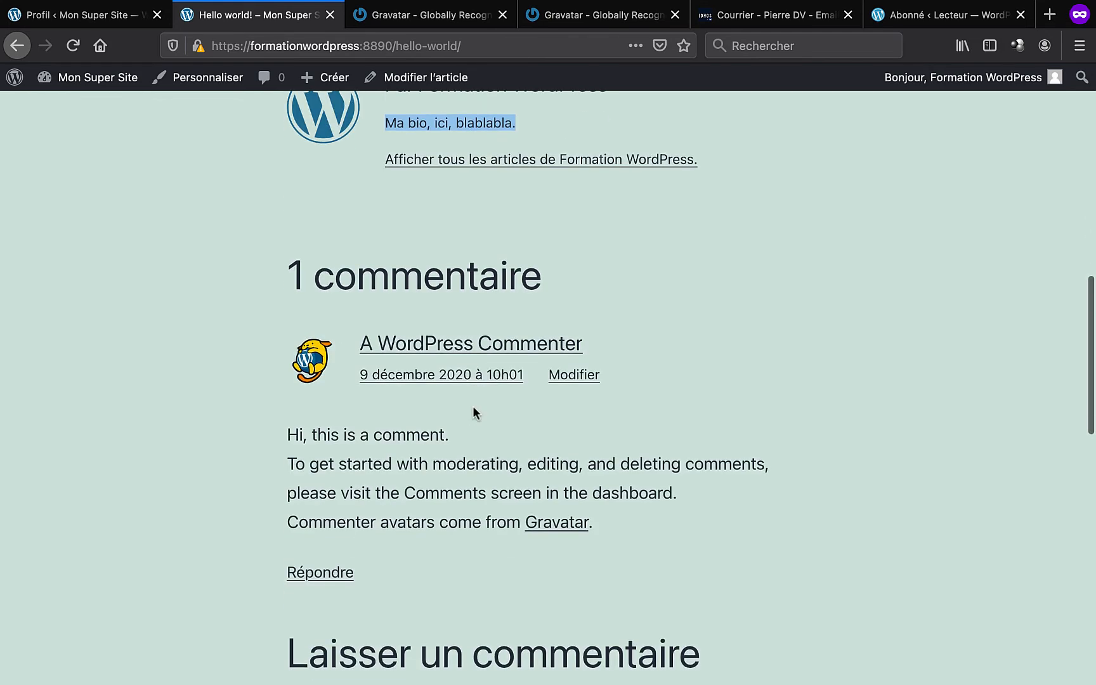
{"action": "scroll", "coordinate": [472, 405], "scroll_direction": "up", "scroll_amount": 3}
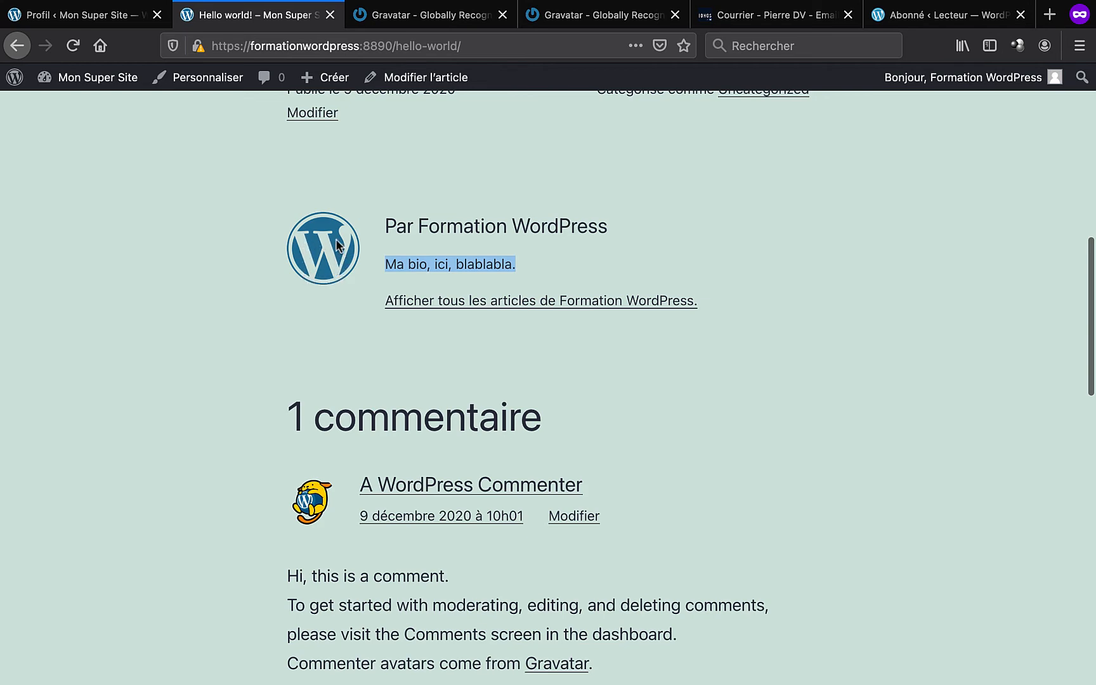
{"action": "scroll", "coordinate": [343, 305], "scroll_direction": "down", "scroll_amount": 8}
- Post the comment 'Un commentaire' and go back to the Profil settings tab
{"action": "left_click", "coordinate": [367, 499]}
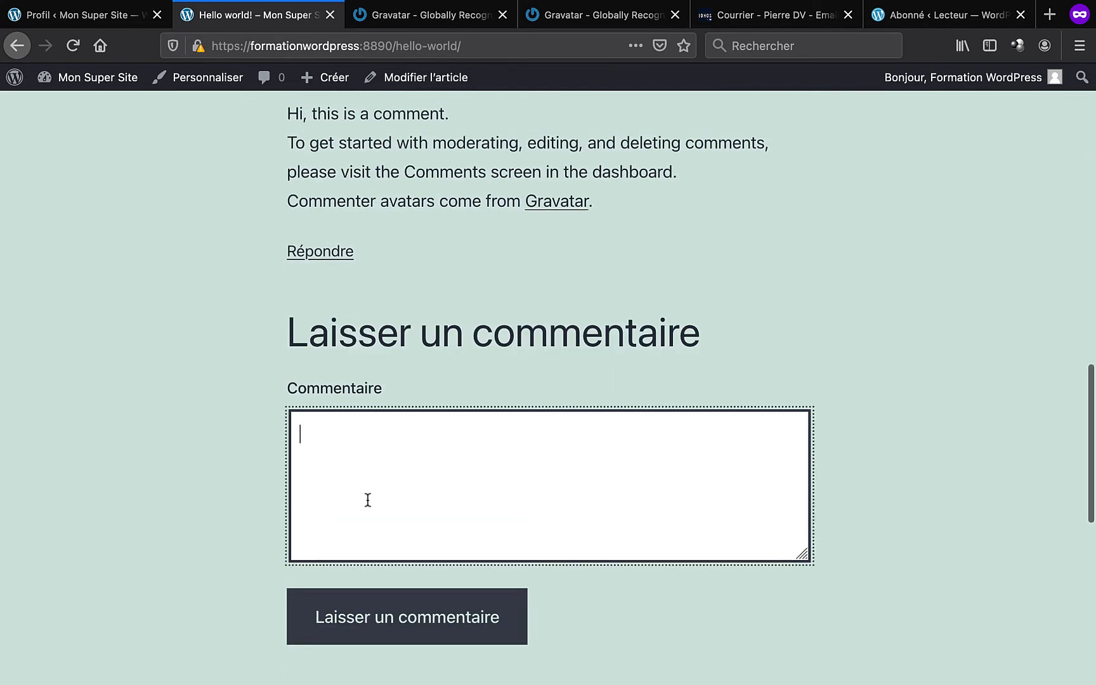
{"action": "type", "text": "Un commentaire"}
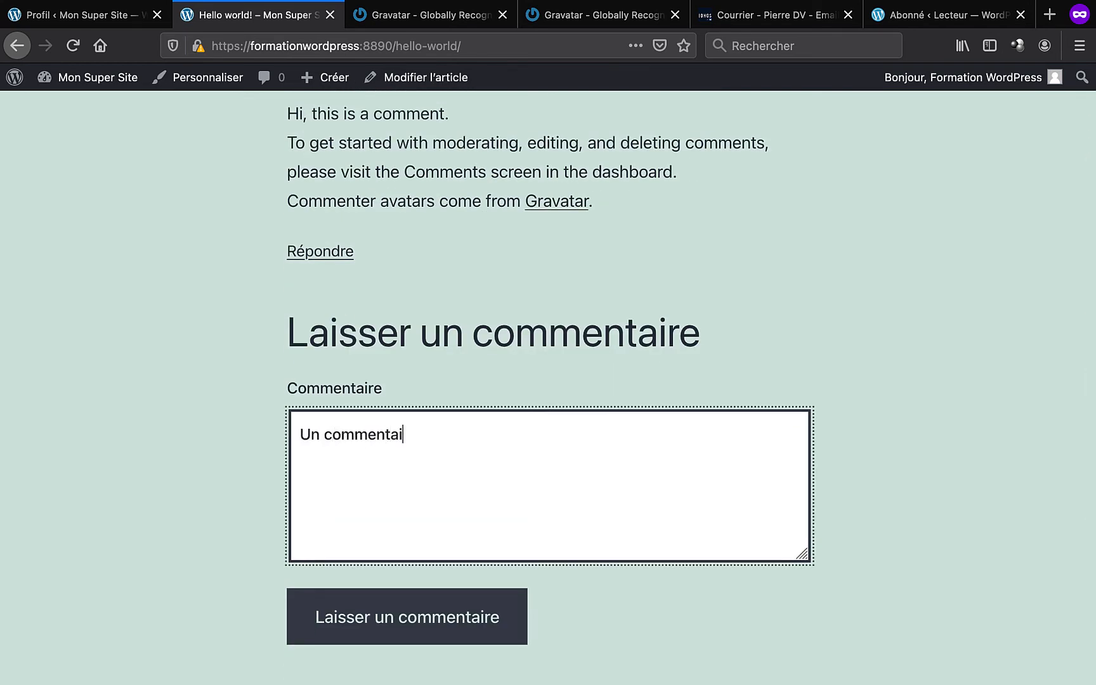
{"action": "left_click", "coordinate": [395, 626]}
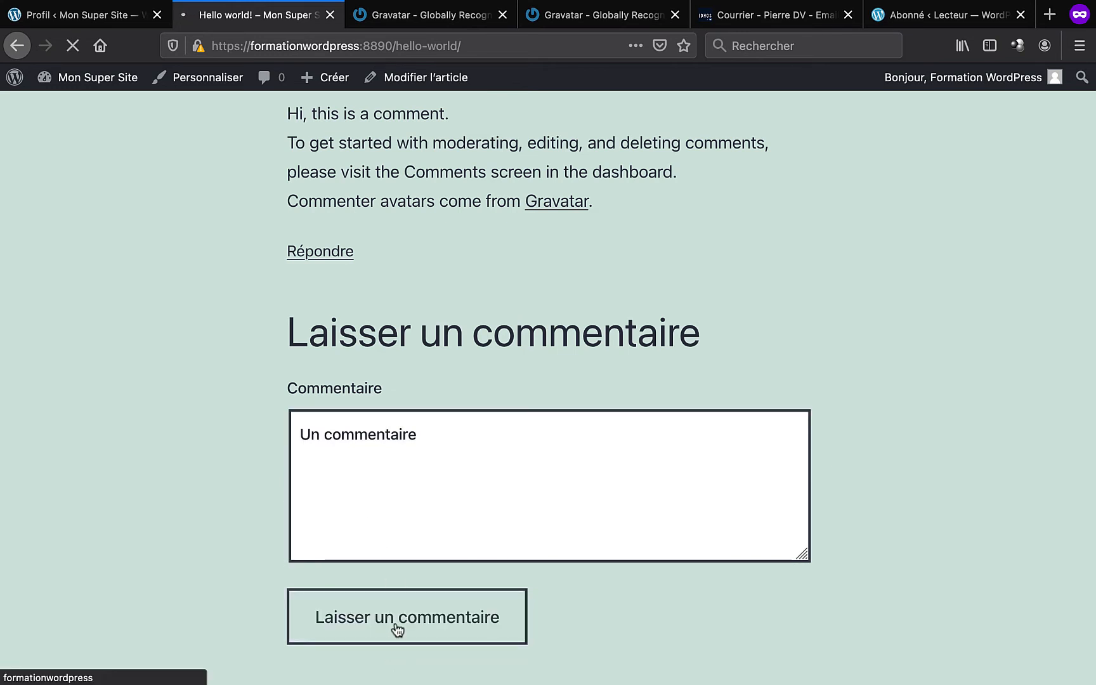
{"action": "scroll", "coordinate": [394, 628], "scroll_direction": "up", "scroll_amount": 3}
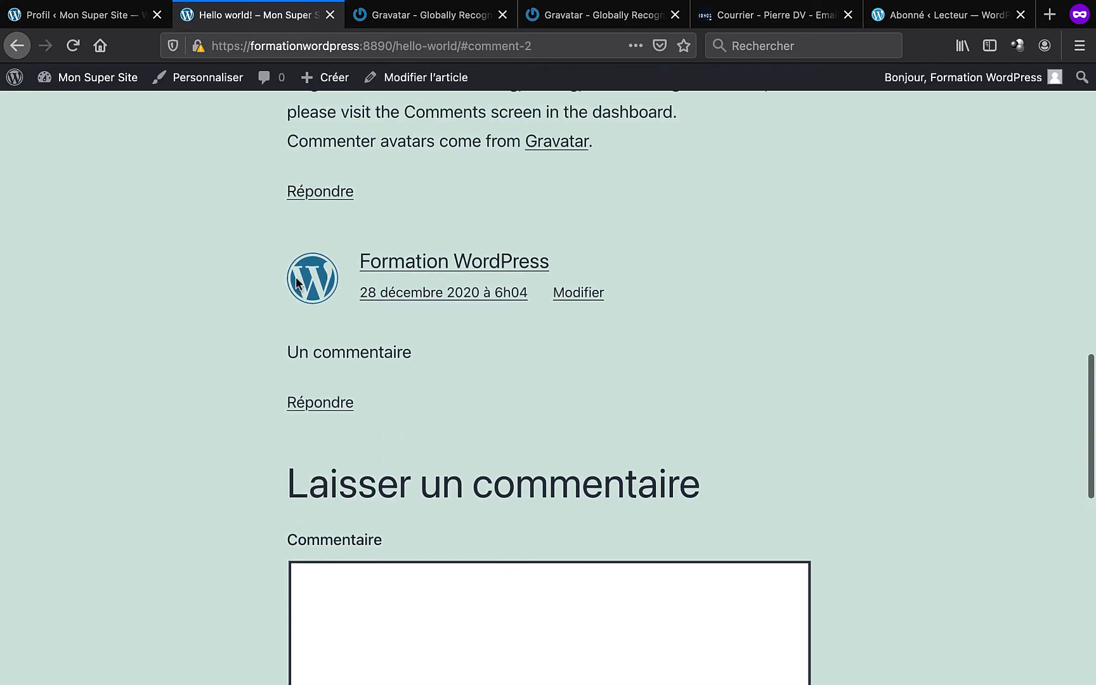
{"action": "left_click", "coordinate": [122, 20]}
{"action": "scroll", "coordinate": [237, 463], "scroll_direction": "down", "scroll_amount": 15}
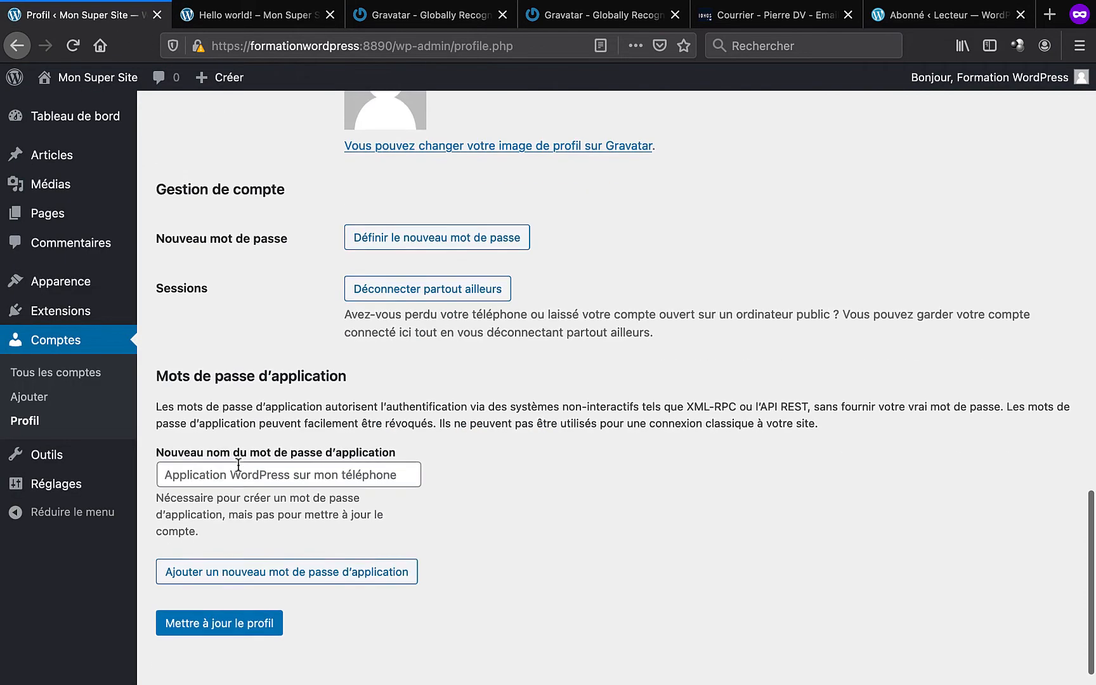
- Generate several suggested new passwords with Définir le nouveau mot de passe on the Profil page
{"action": "scroll", "coordinate": [402, 482], "scroll_direction": "up", "scroll_amount": 5}
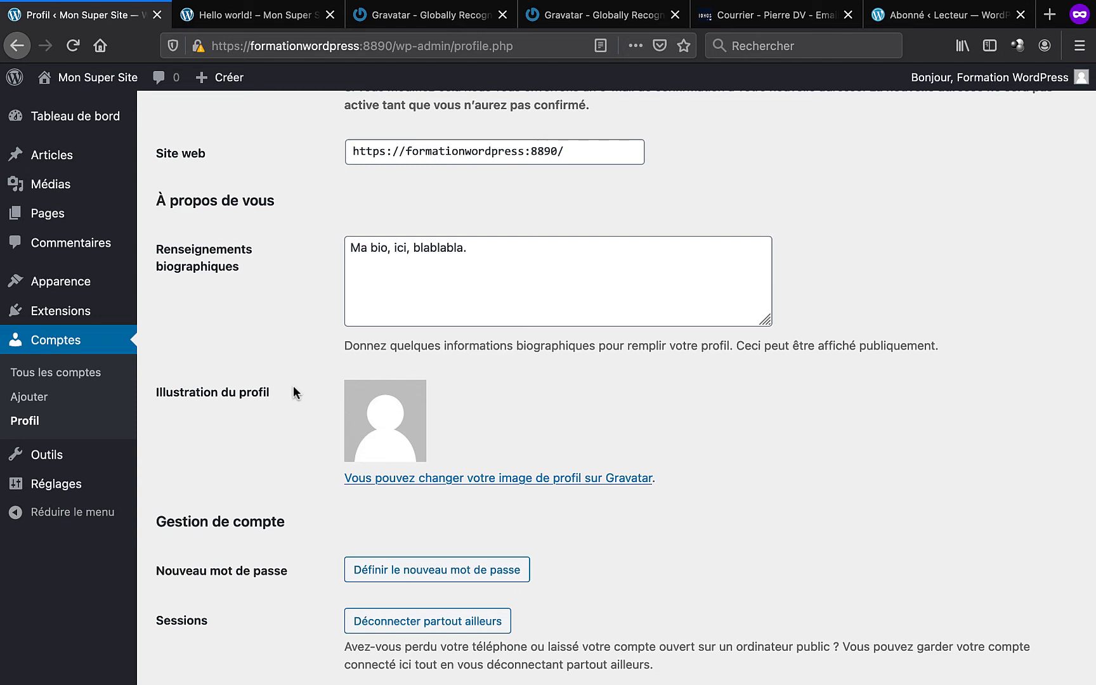
{"action": "scroll", "coordinate": [293, 385], "scroll_direction": "down", "scroll_amount": 5}
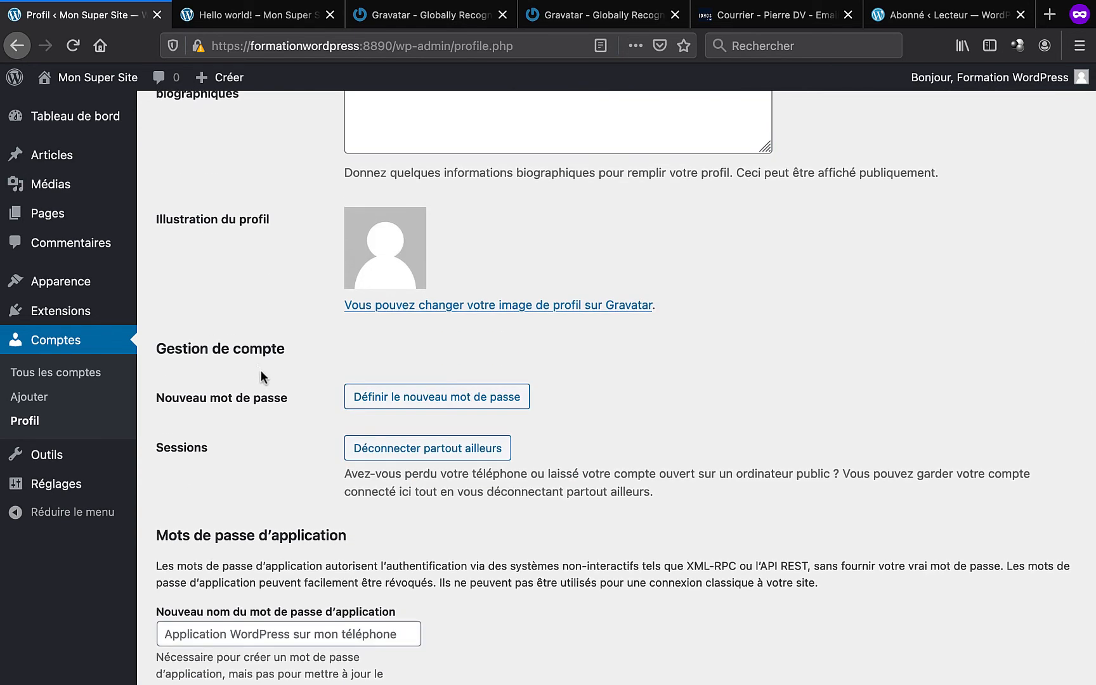
{"action": "left_click", "coordinate": [409, 404]}
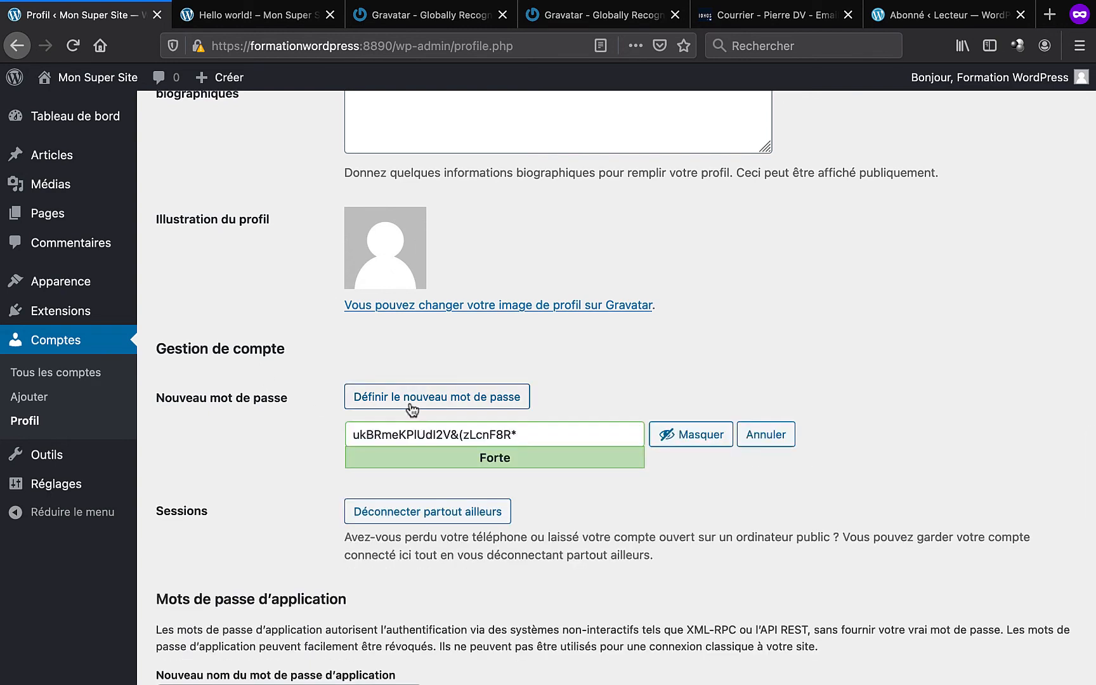
{"action": "left_click", "coordinate": [409, 403]}
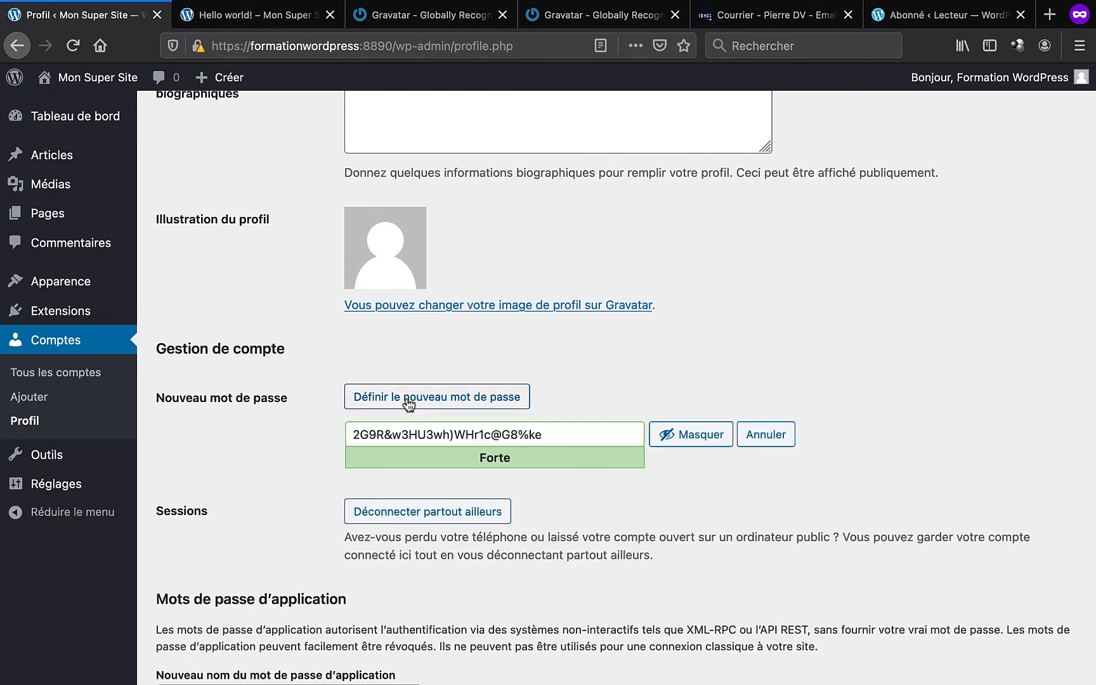
{"action": "left_click", "coordinate": [409, 403]}
{"action": "scroll", "coordinate": [253, 510], "scroll_direction": "down", "scroll_amount": 5}
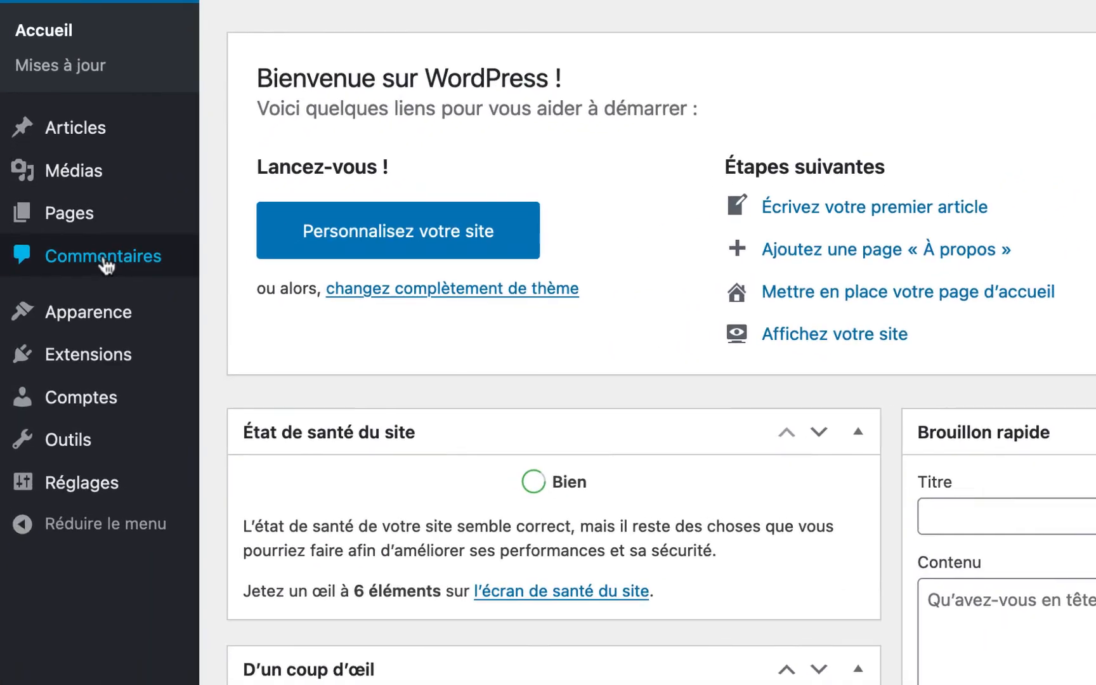
- Trash both default comments, including the WordPress Commenter one, and permanently delete them
{"action": "left_click", "coordinate": [80, 299]}
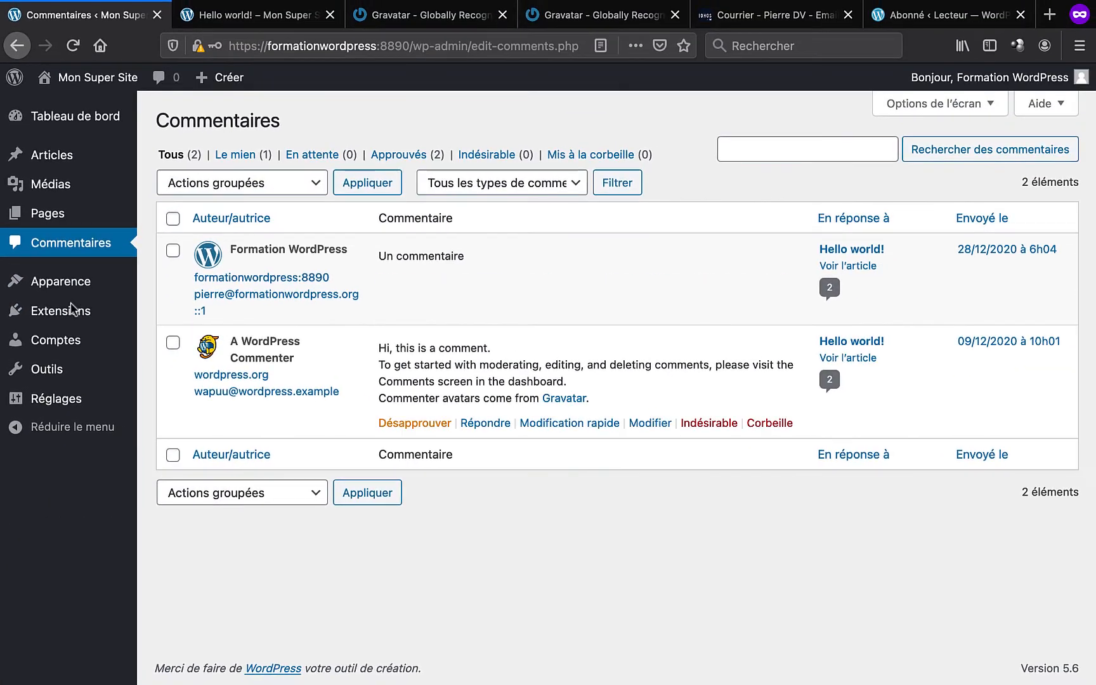
{"action": "left_click", "coordinate": [923, 425]}
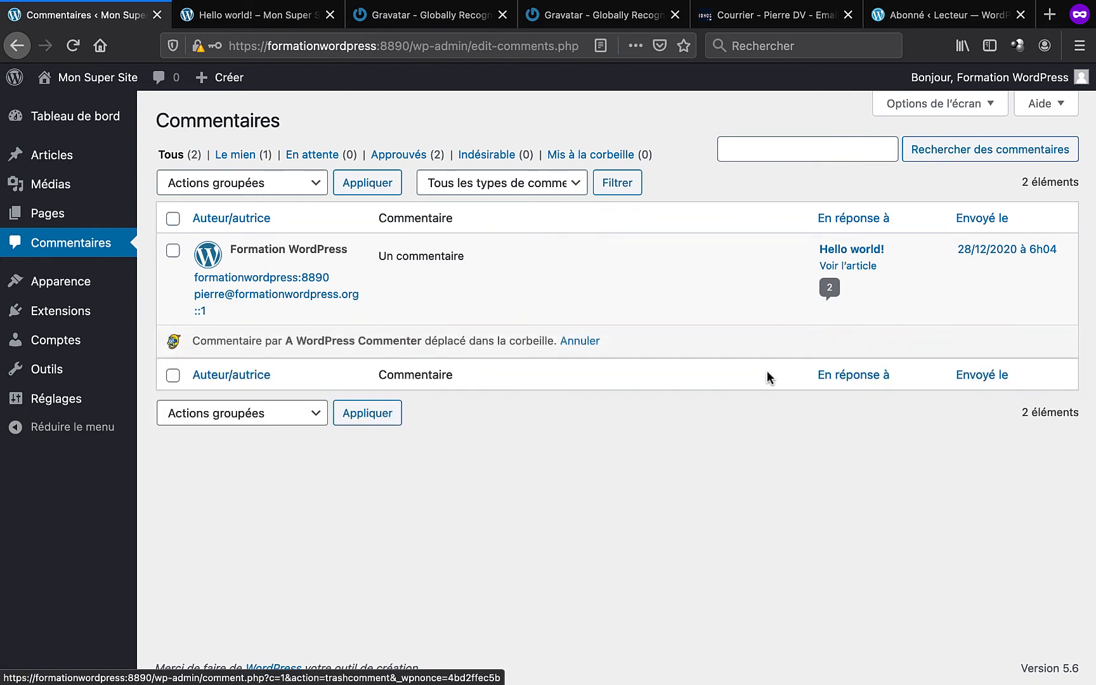
{"action": "left_click", "coordinate": [775, 277]}
{"action": "left_click", "coordinate": [580, 155]}
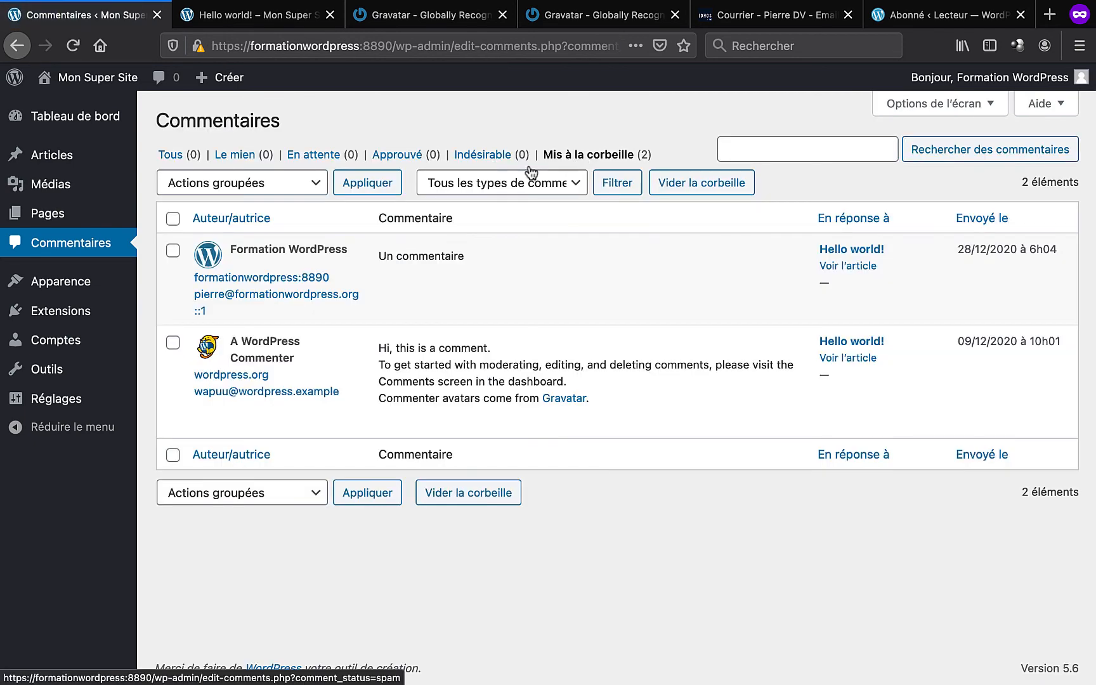
{"action": "left_click", "coordinate": [696, 183]}
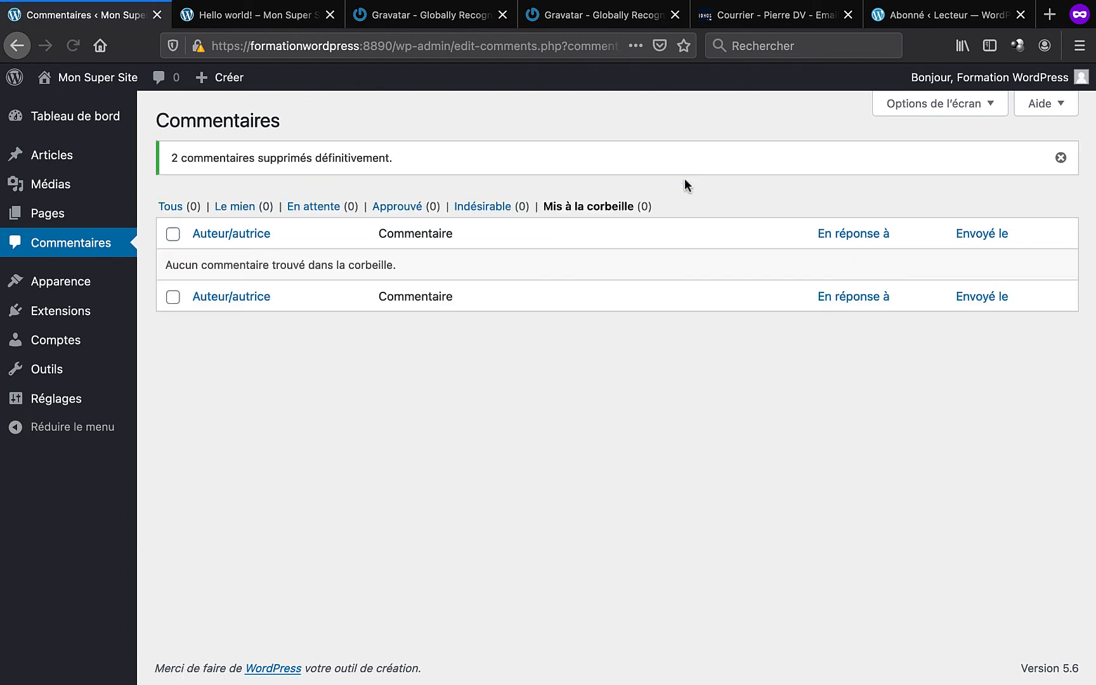
- Move the Hello world! post to the trash and view the trashed posts
{"action": "mouse_move", "coordinate": [93, 158]}
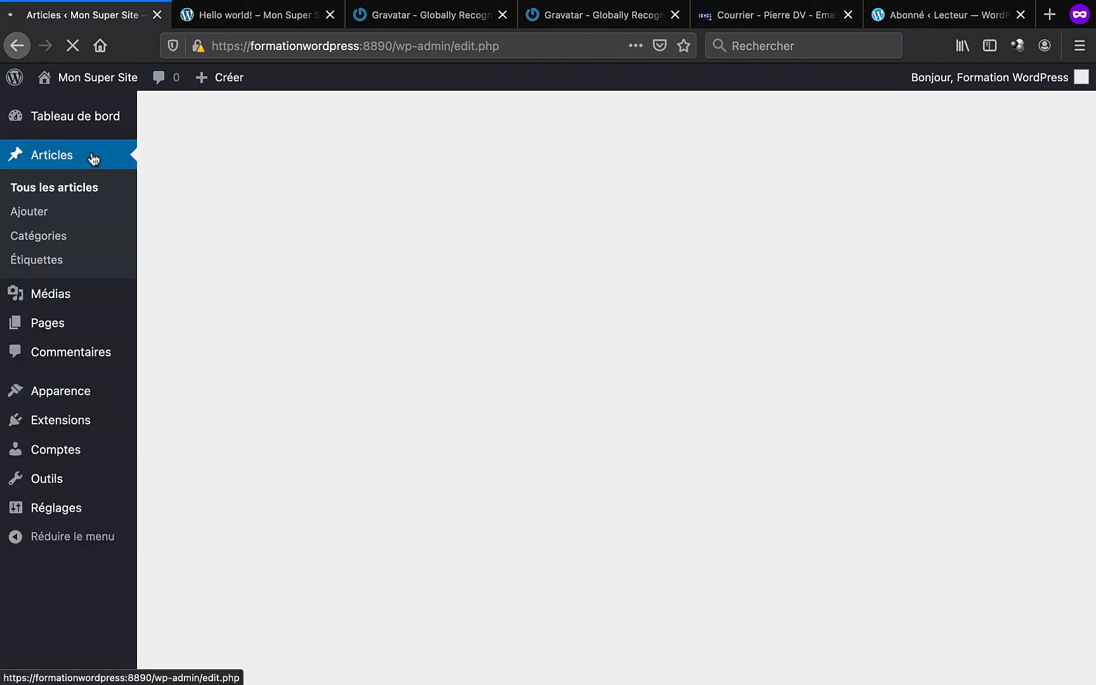
{"action": "left_click", "coordinate": [384, 273]}
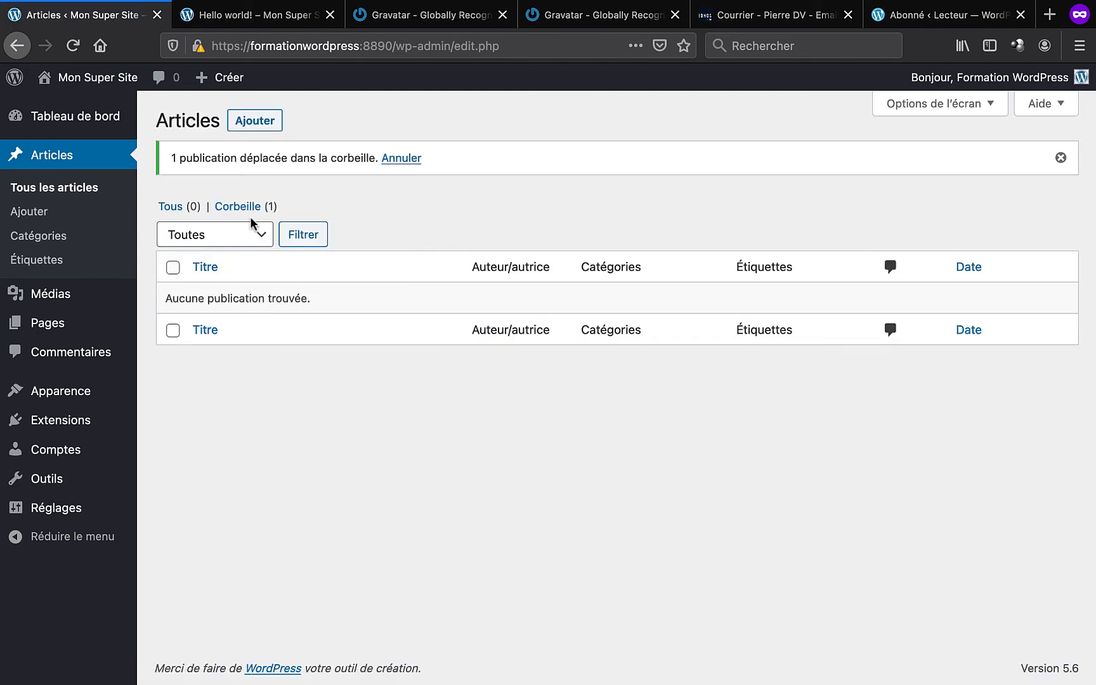
{"action": "left_click", "coordinate": [238, 207]}
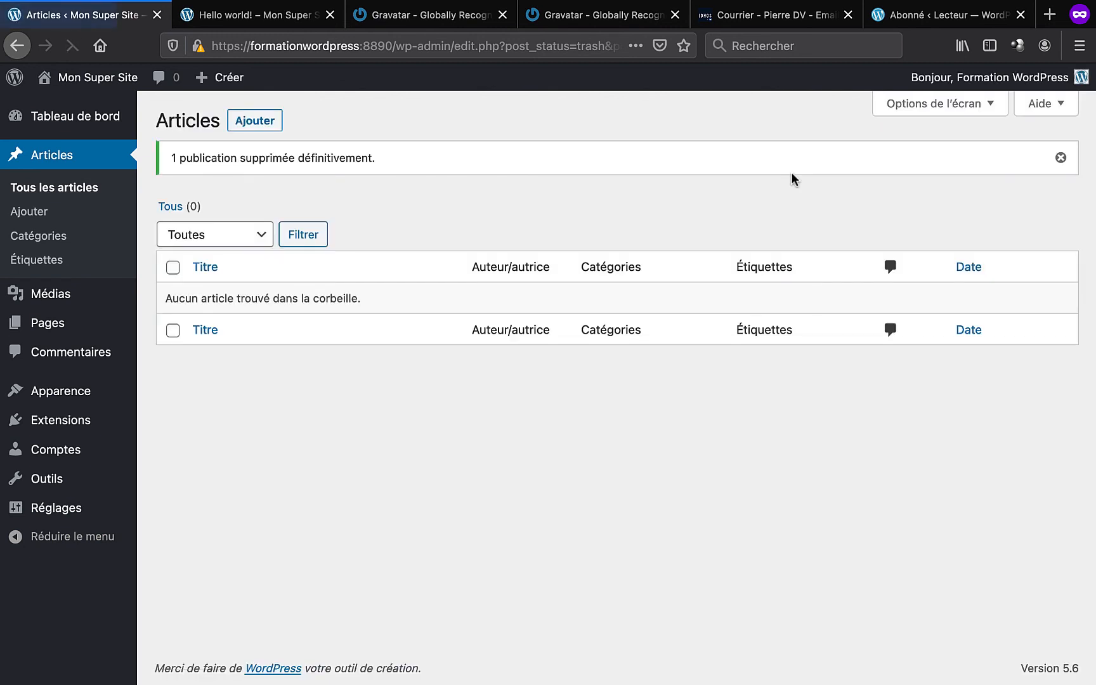
{"action": "mouse_move", "coordinate": [56, 326]}
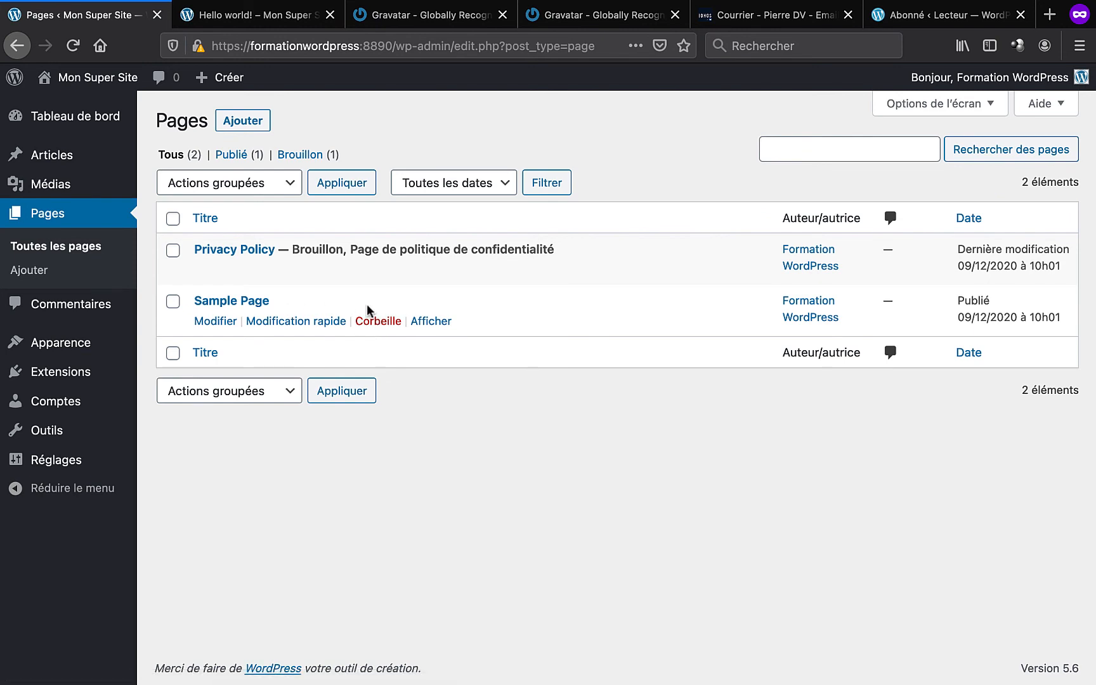
- Trash the Sample Page, view the trashed pages, then open Réglages > Lecture
{"action": "left_click", "coordinate": [379, 321]}
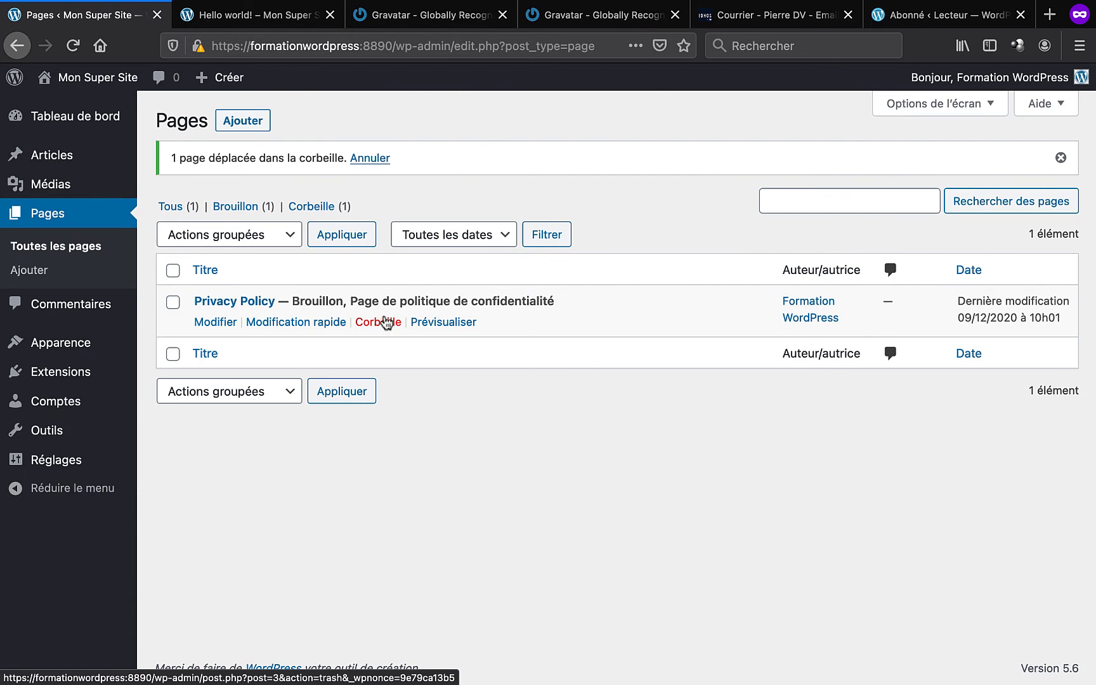
{"action": "left_click", "coordinate": [320, 206]}
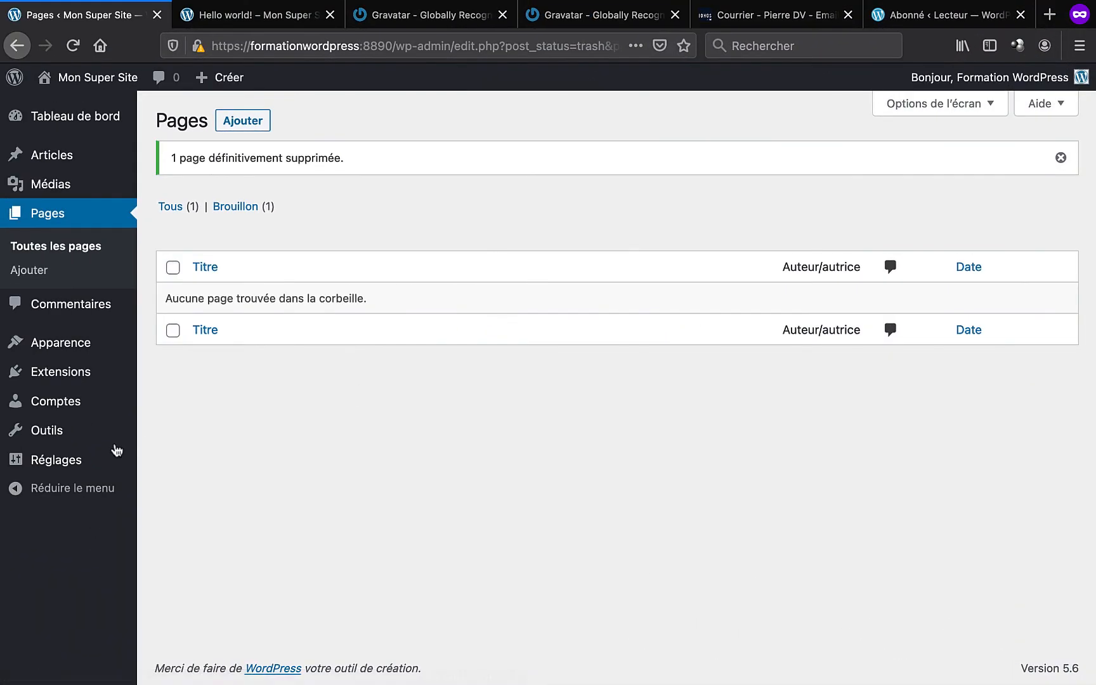
{"action": "mouse_move", "coordinate": [78, 462]}
{"action": "left_click", "coordinate": [175, 502]}
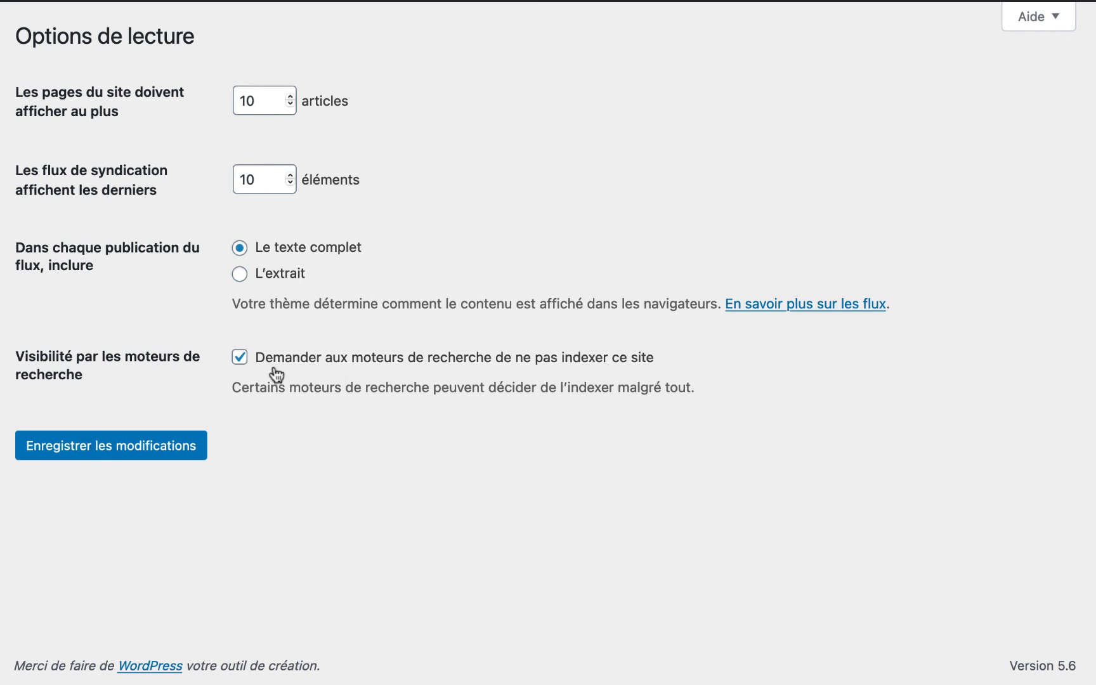
- Uncheck 'Demander aux moteurs de recherche de ne pas indexer ce site' and save the reading settings
{"action": "left_click", "coordinate": [240, 358]}
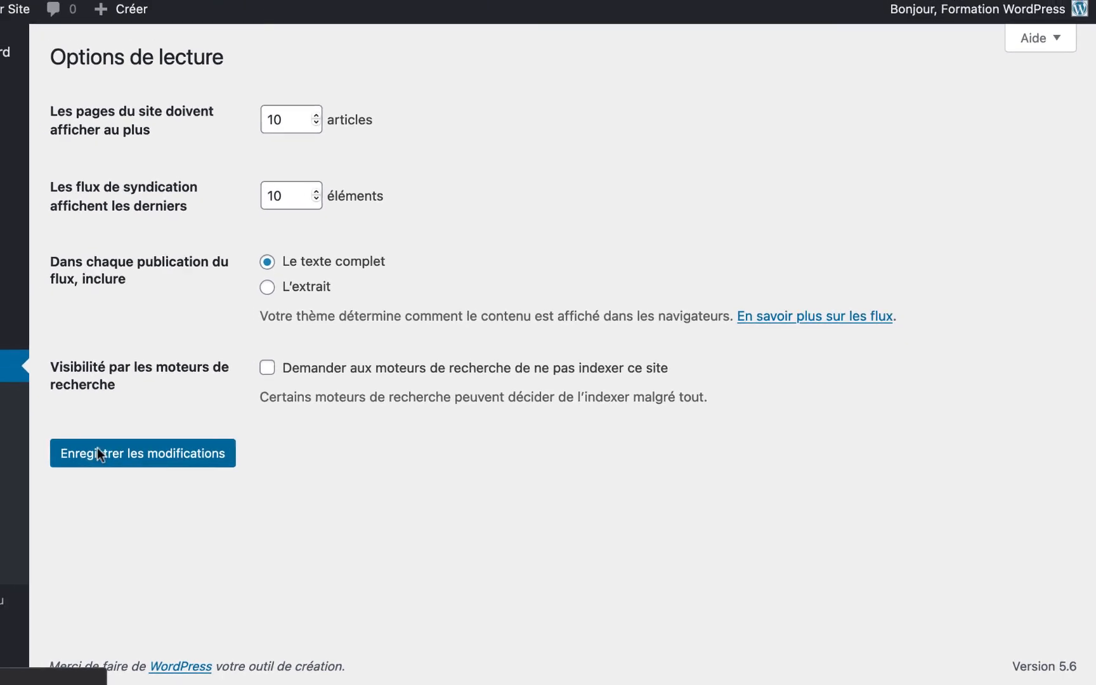
{"action": "left_click", "coordinate": [98, 451]}
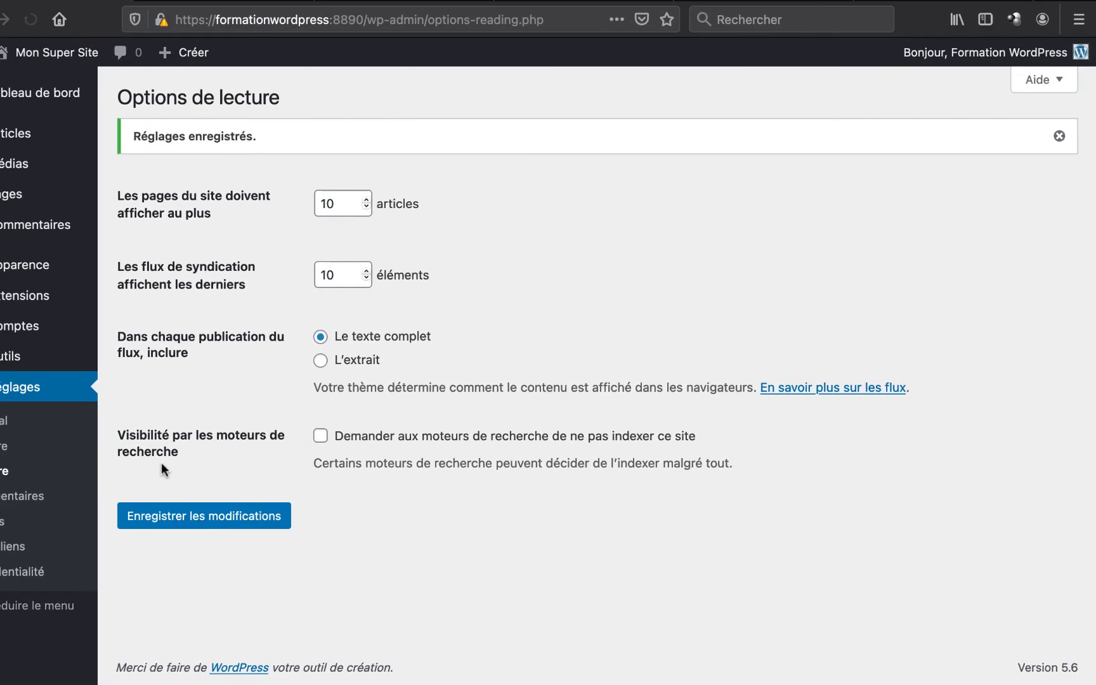